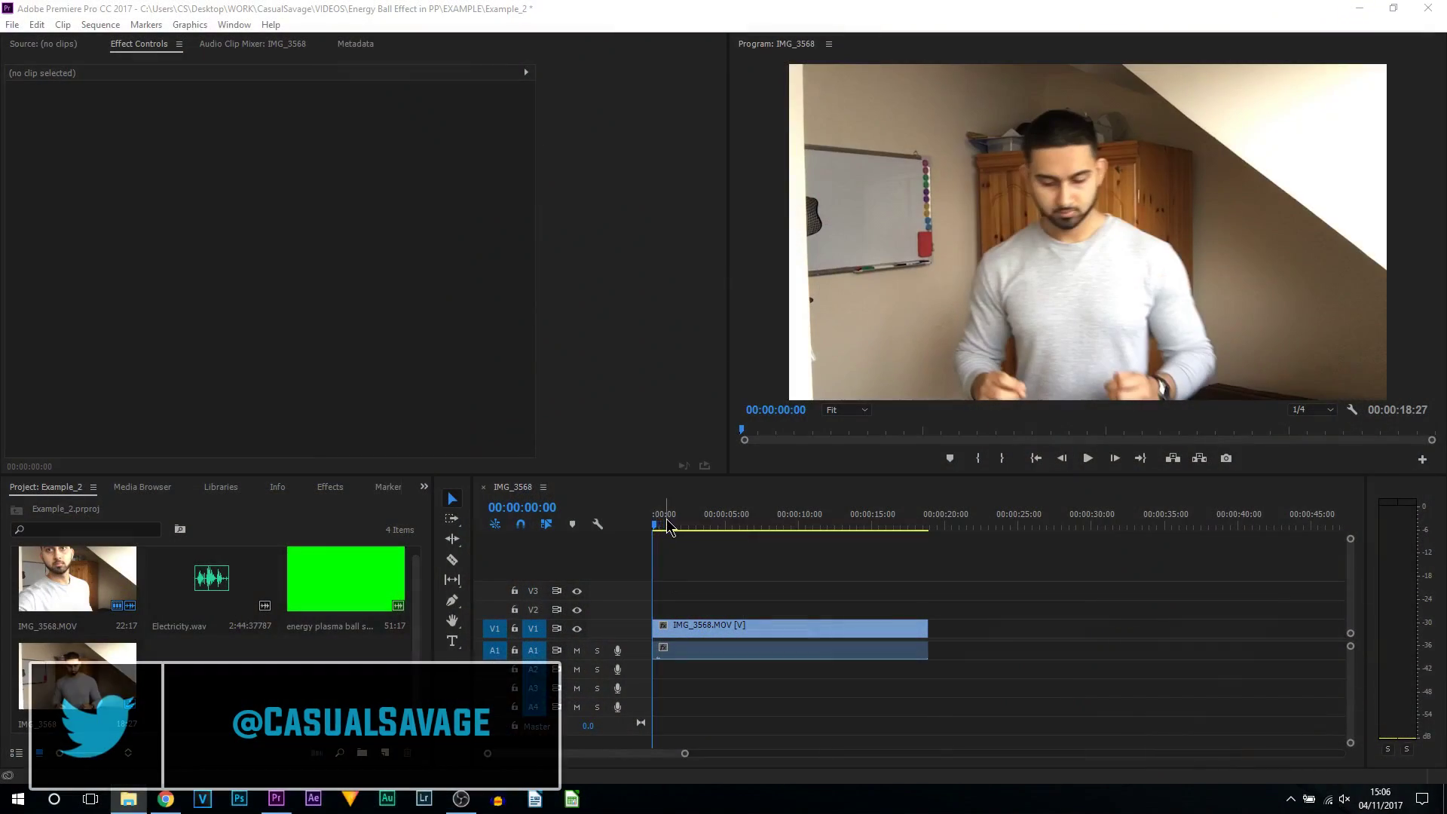
Scrub the footage to 00:00:01:09, where the presenter's hands begin forming the ball
mouse_move(654, 525)
left_mouse_down()
mouse_move(702, 532)
mouse_move(662, 532)
mouse_move(675, 535)
left_mouse_up()
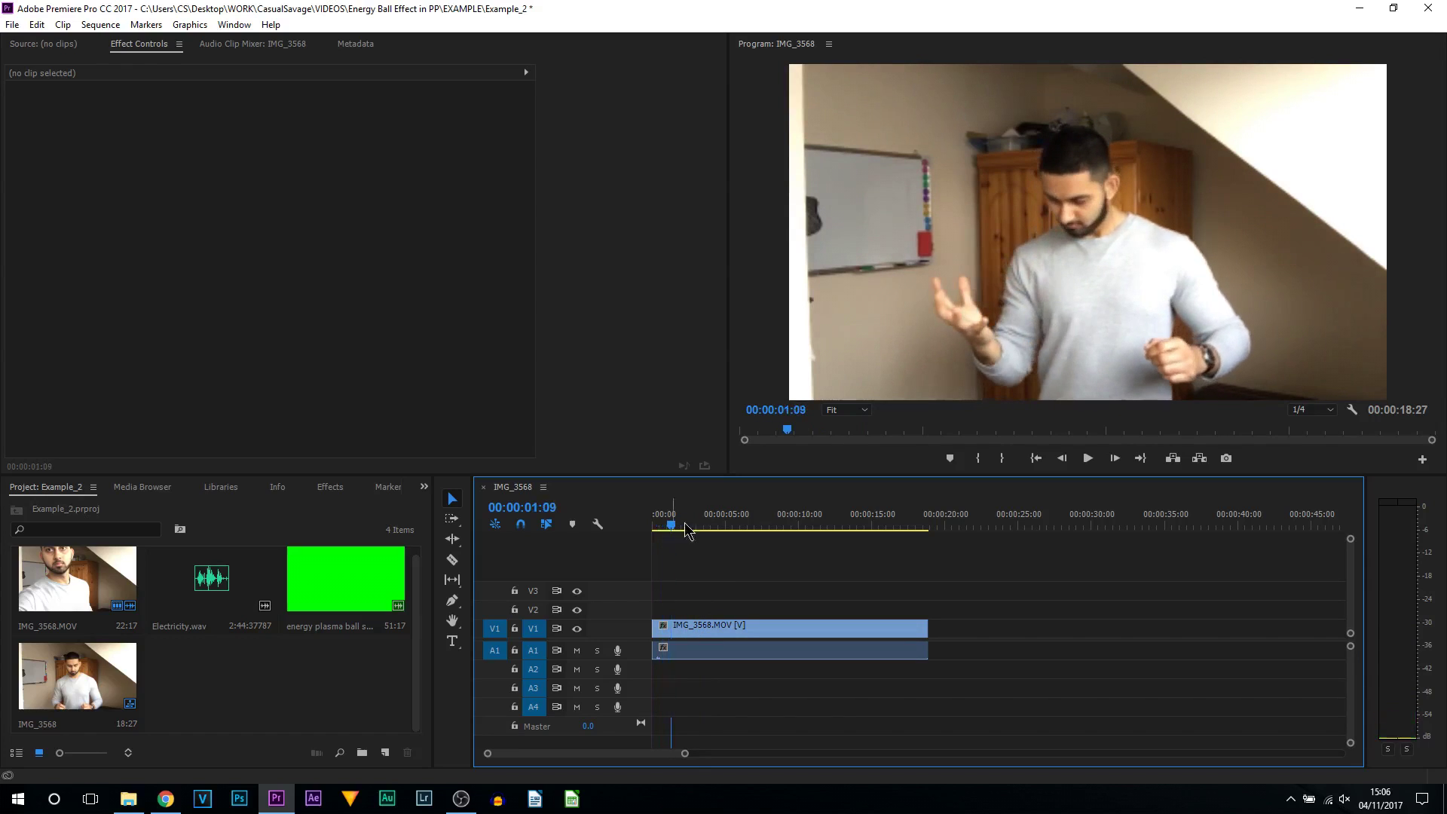
Add markers at 00:00:01:09 and 00:00:18:14, then return the playhead to 00:00:00:00
left_click(950, 461)
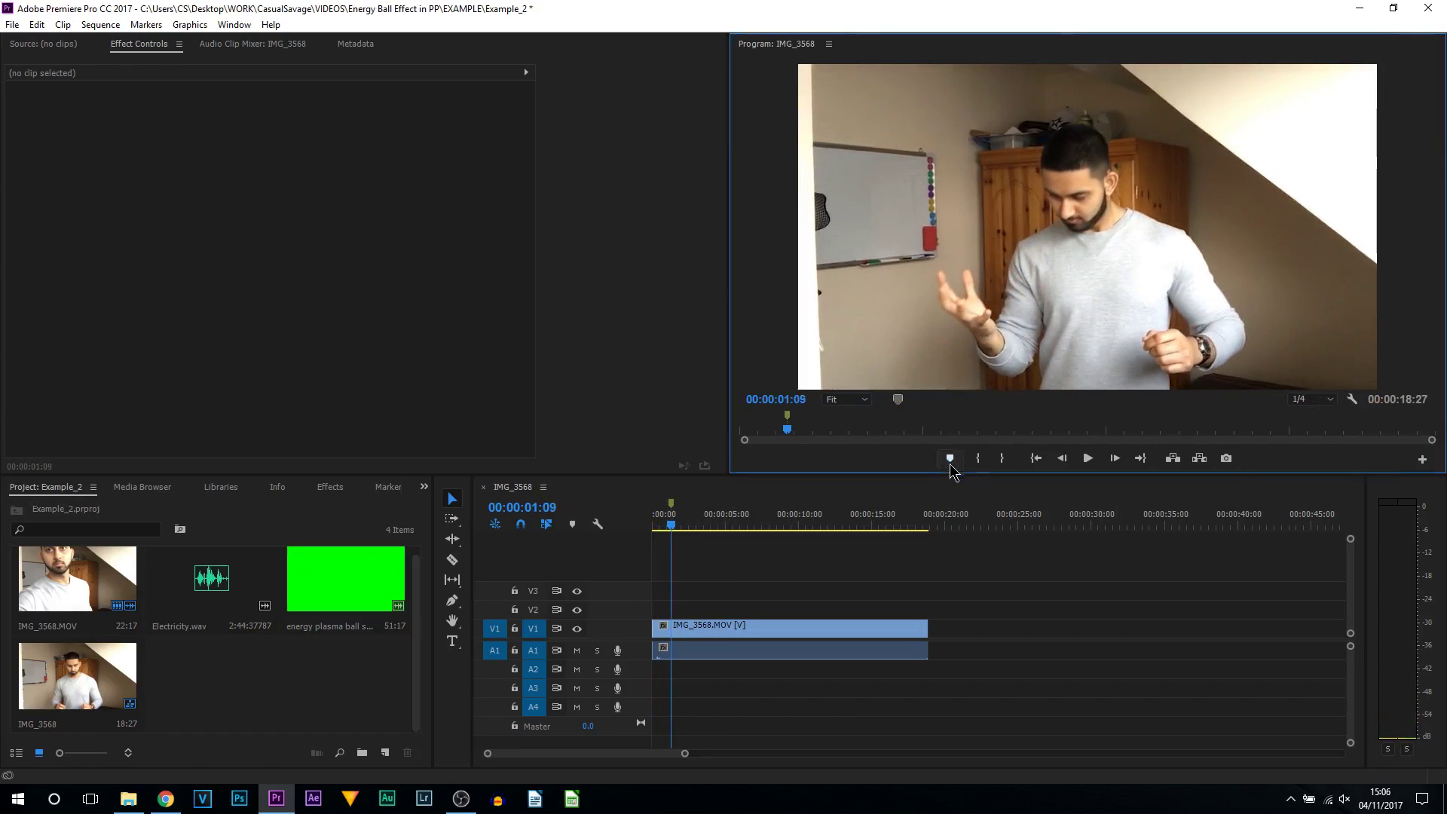
left_click_drag(683, 529, 925, 525)
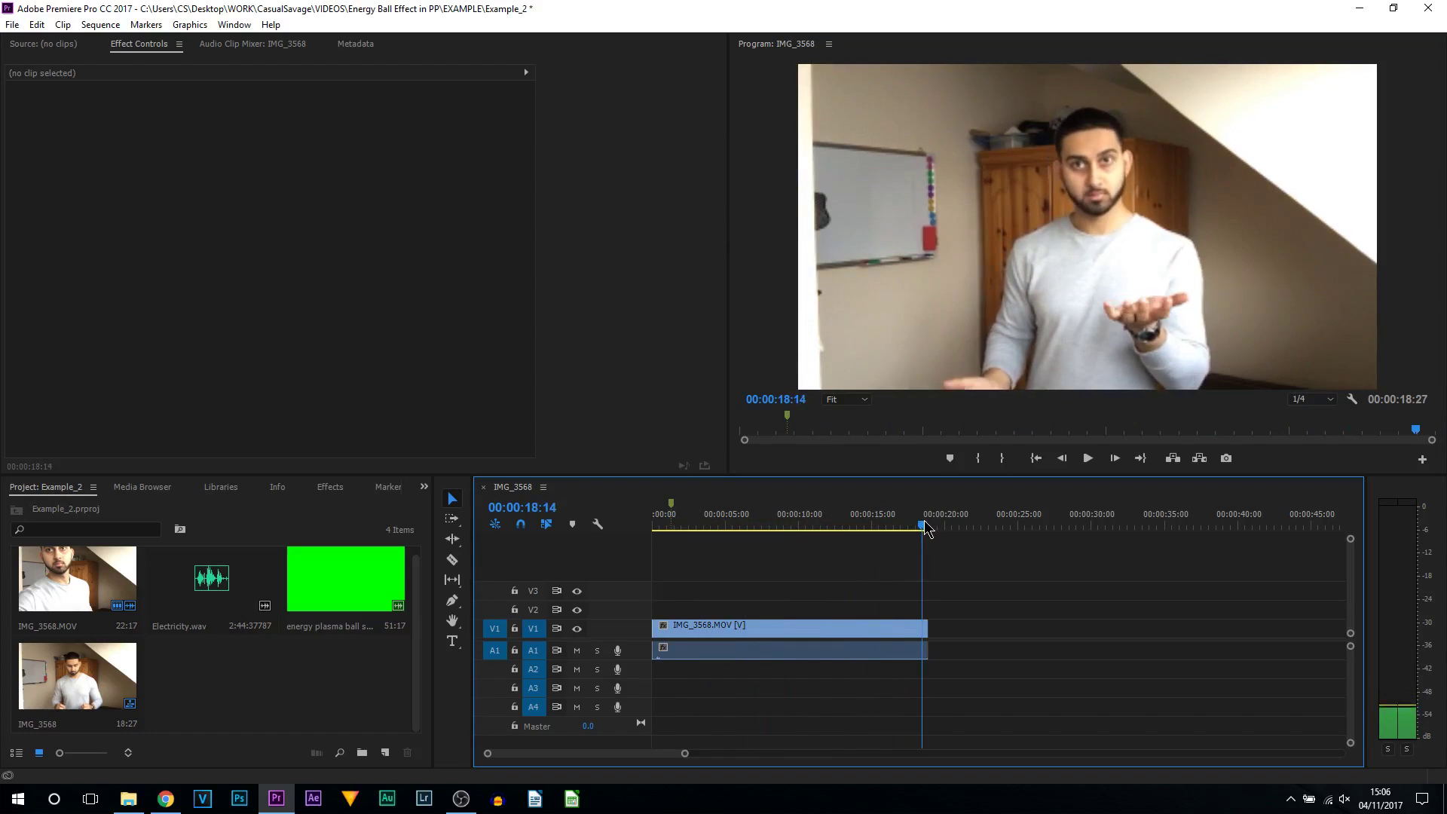
left_click(952, 459)
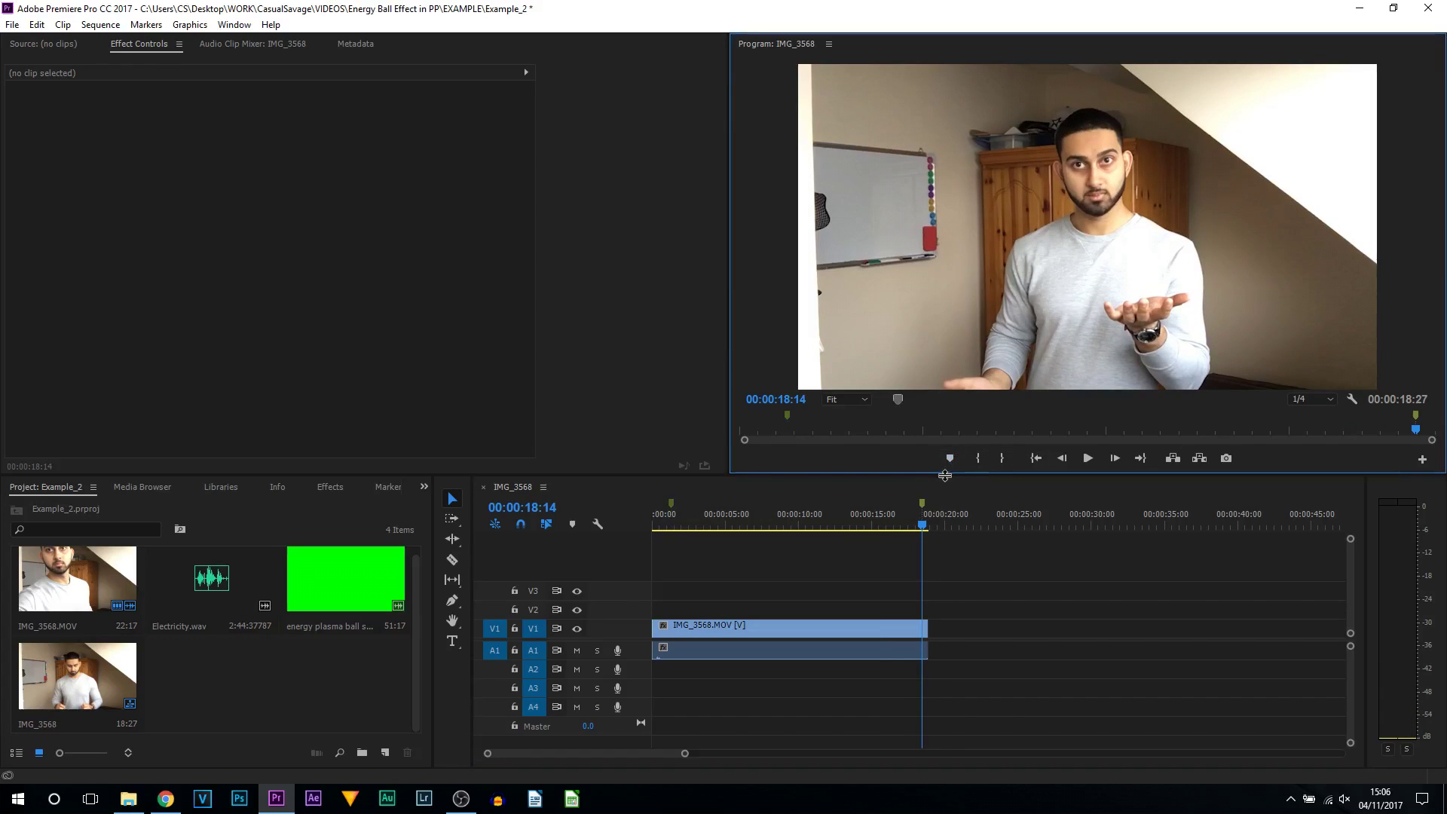
left_click_drag(925, 520, 242, 642)
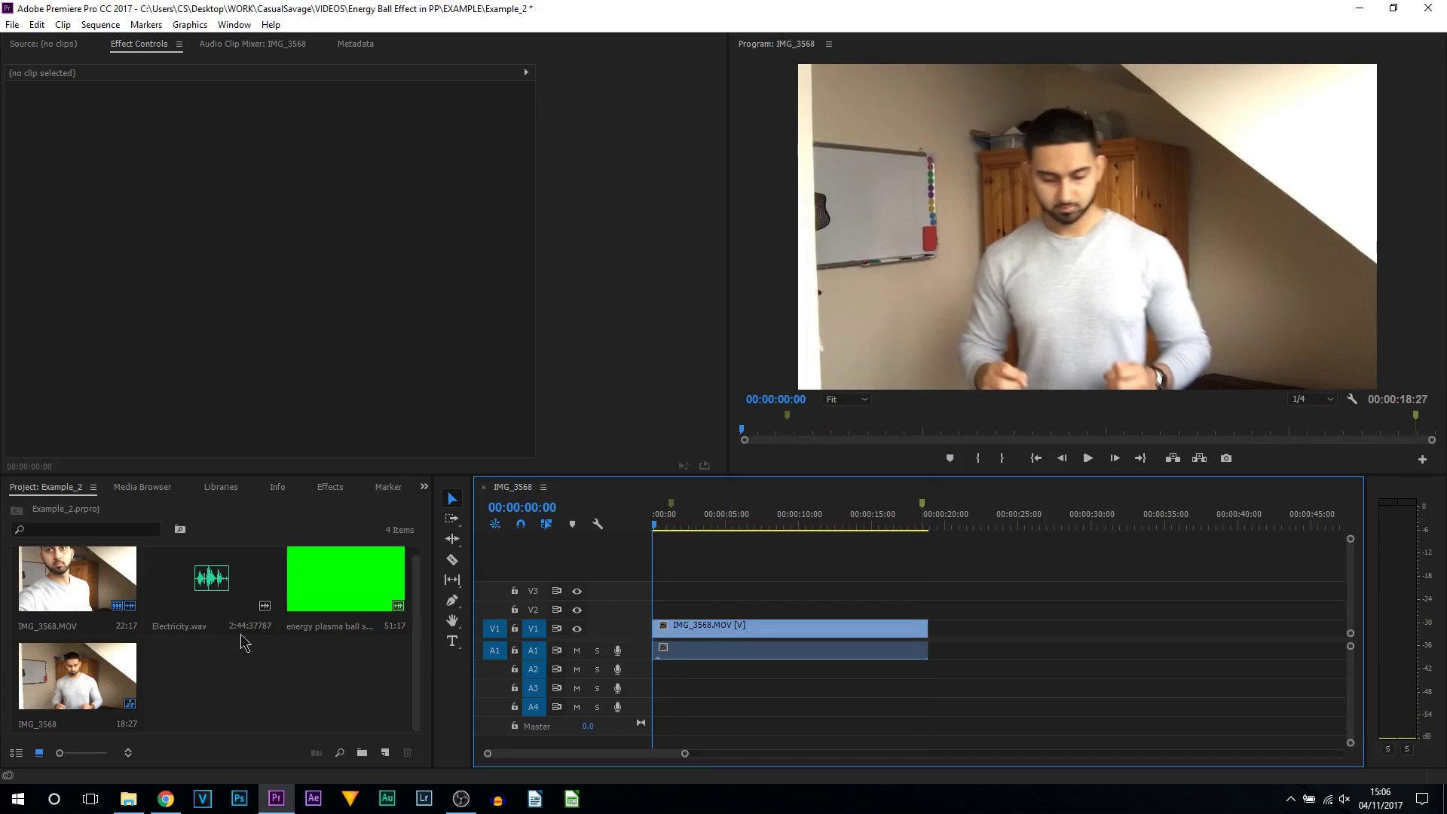
Place the energy plasma ball clip on V2 with its start trimmed to the 00:00:01:09 marker
left_click(335, 595)
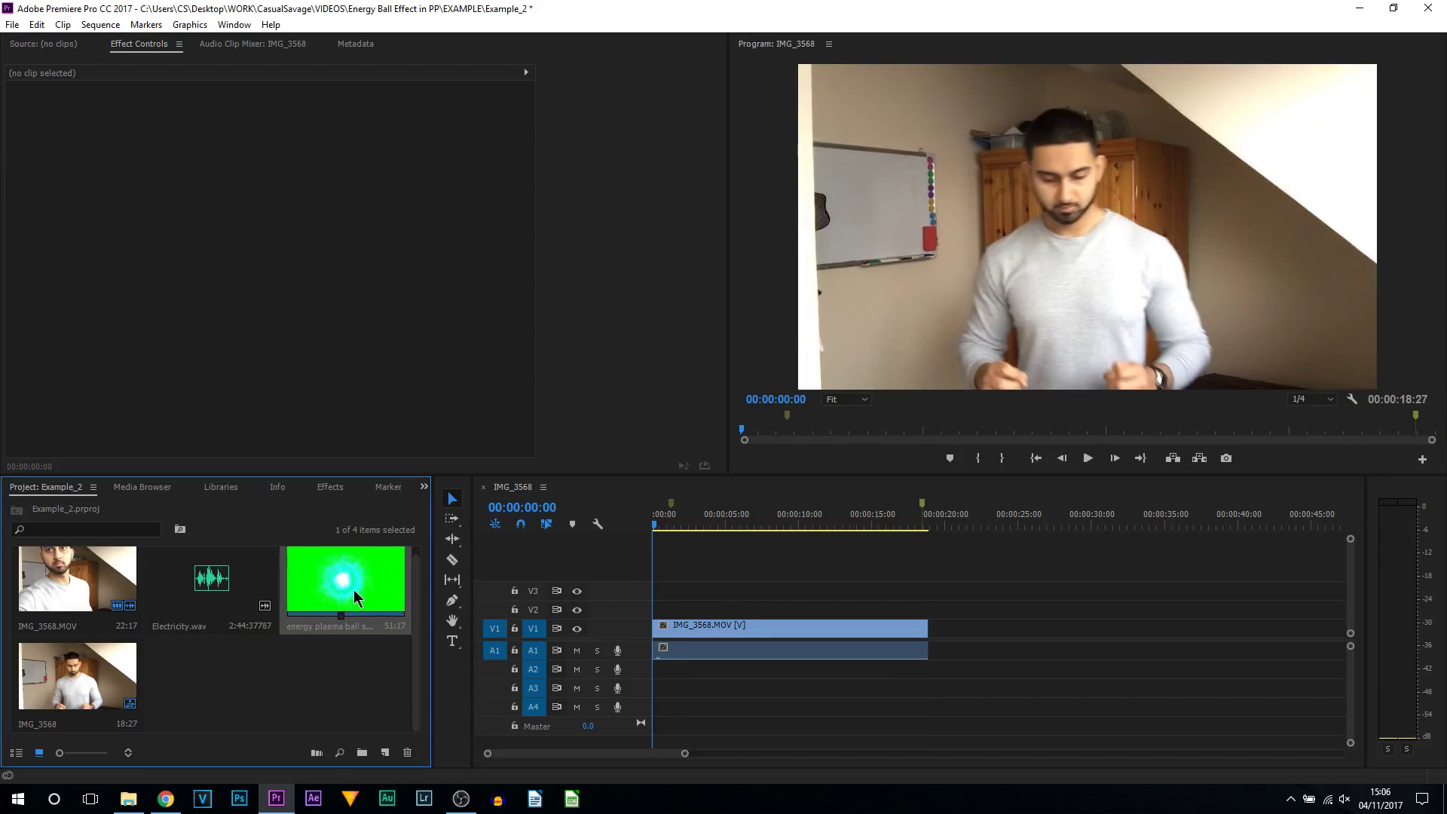
left_click_drag(327, 586, 700, 612)
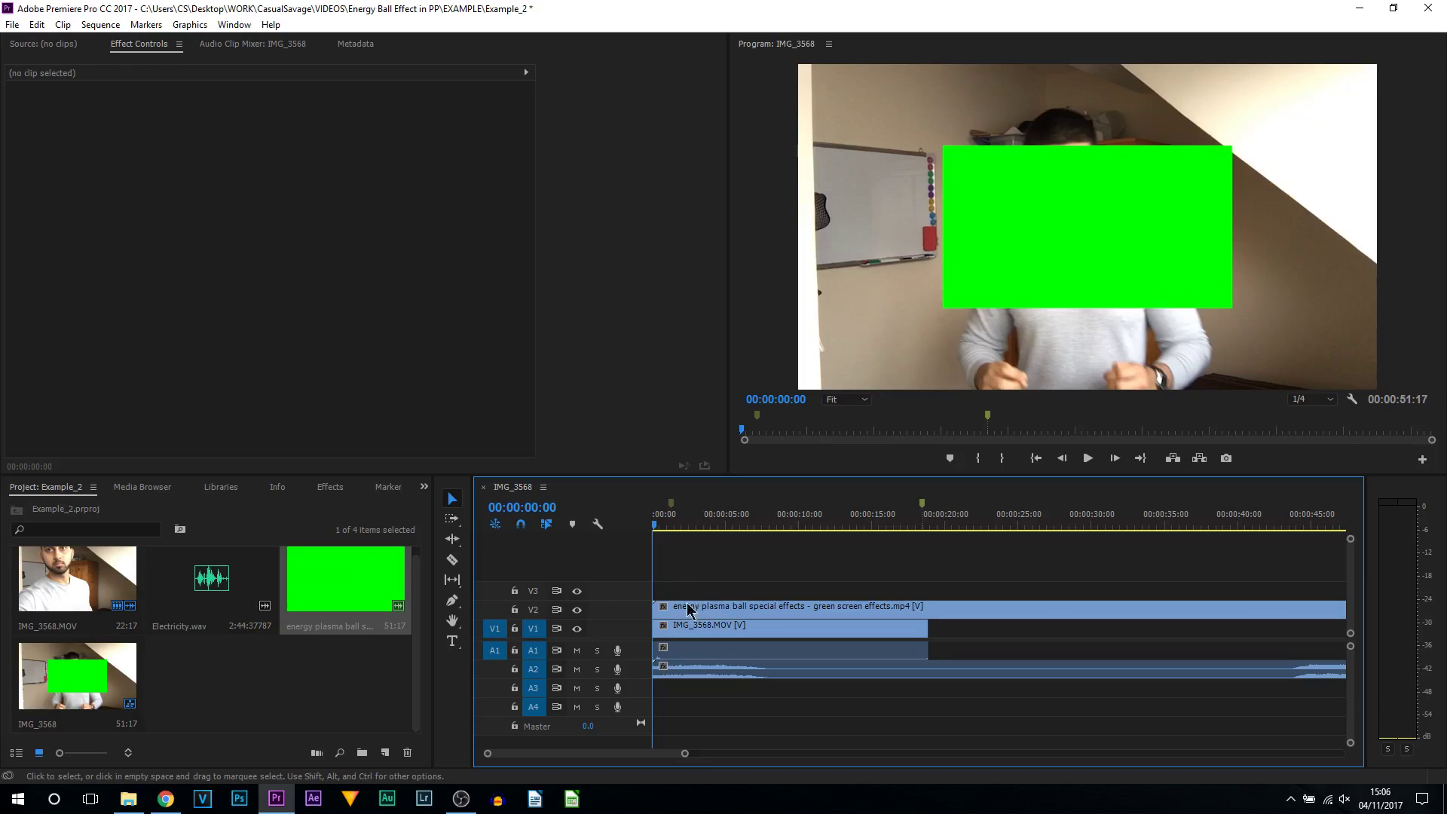
left_click_drag(654, 607, 791, 607)
left_click_drag(918, 520, 977, 537)
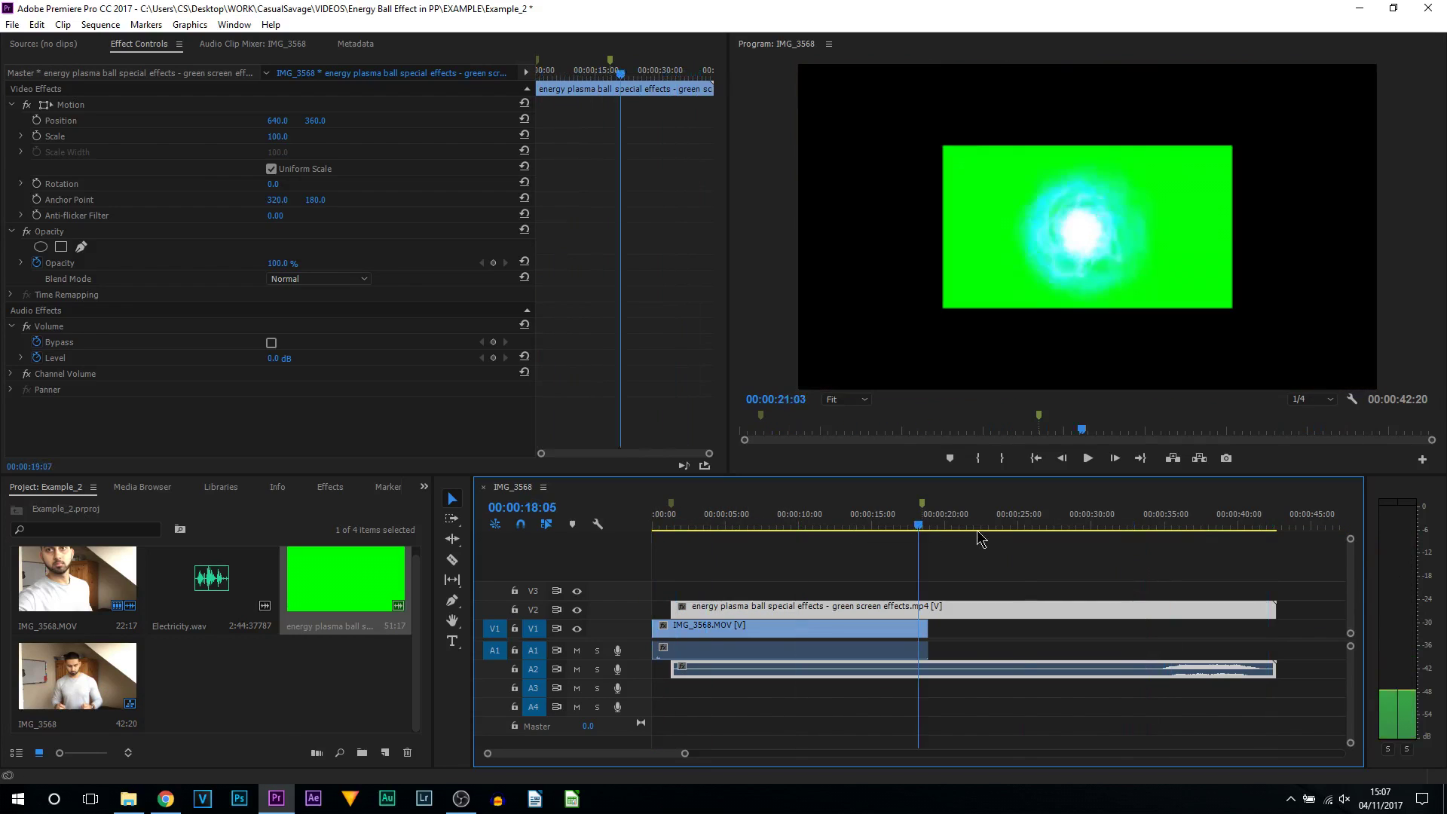
left_click(674, 525)
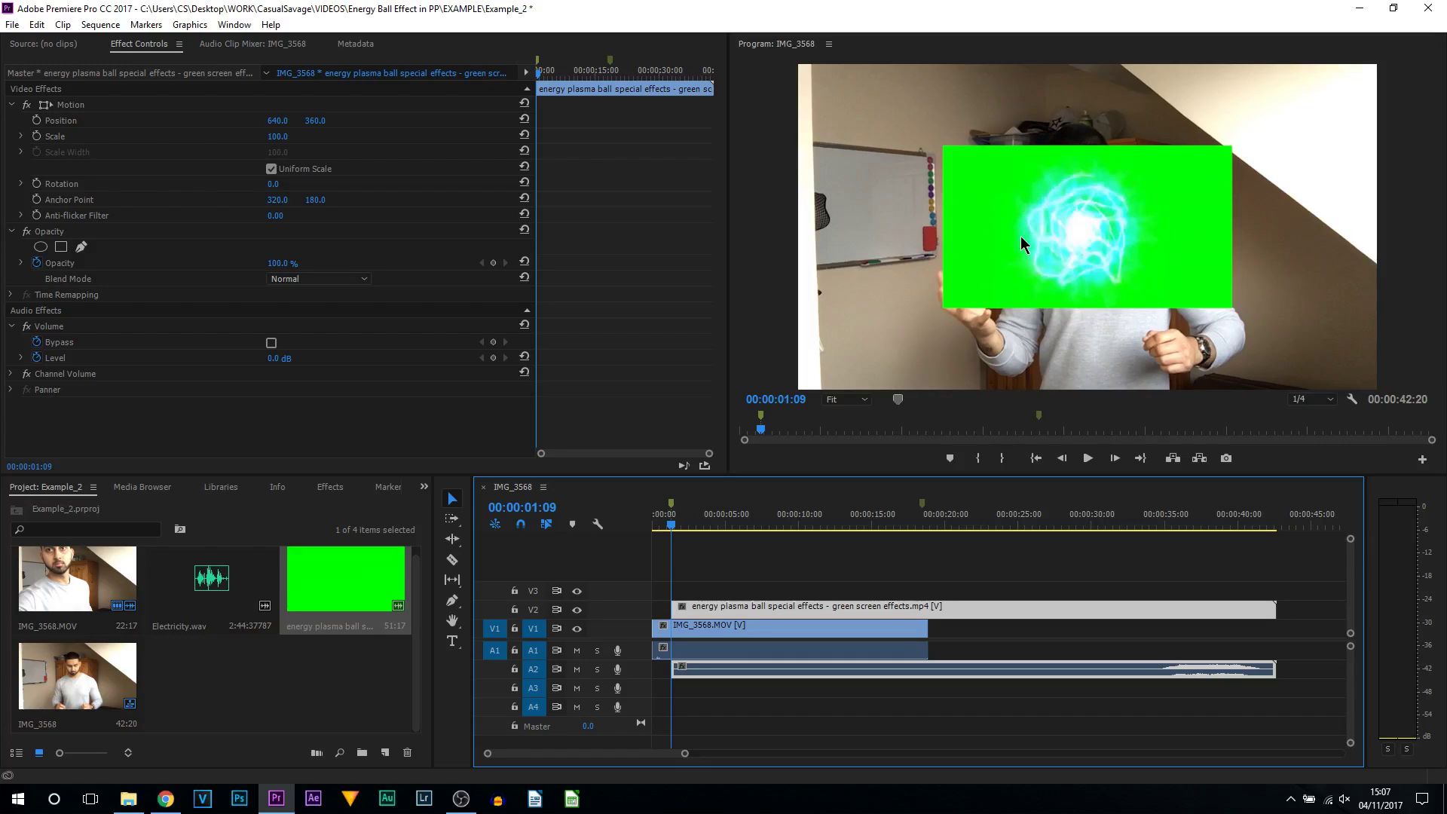
Apply Ultra Key from Video Effects > Keying to the V2 plasma ball clip and select the clip
left_click(329, 488)
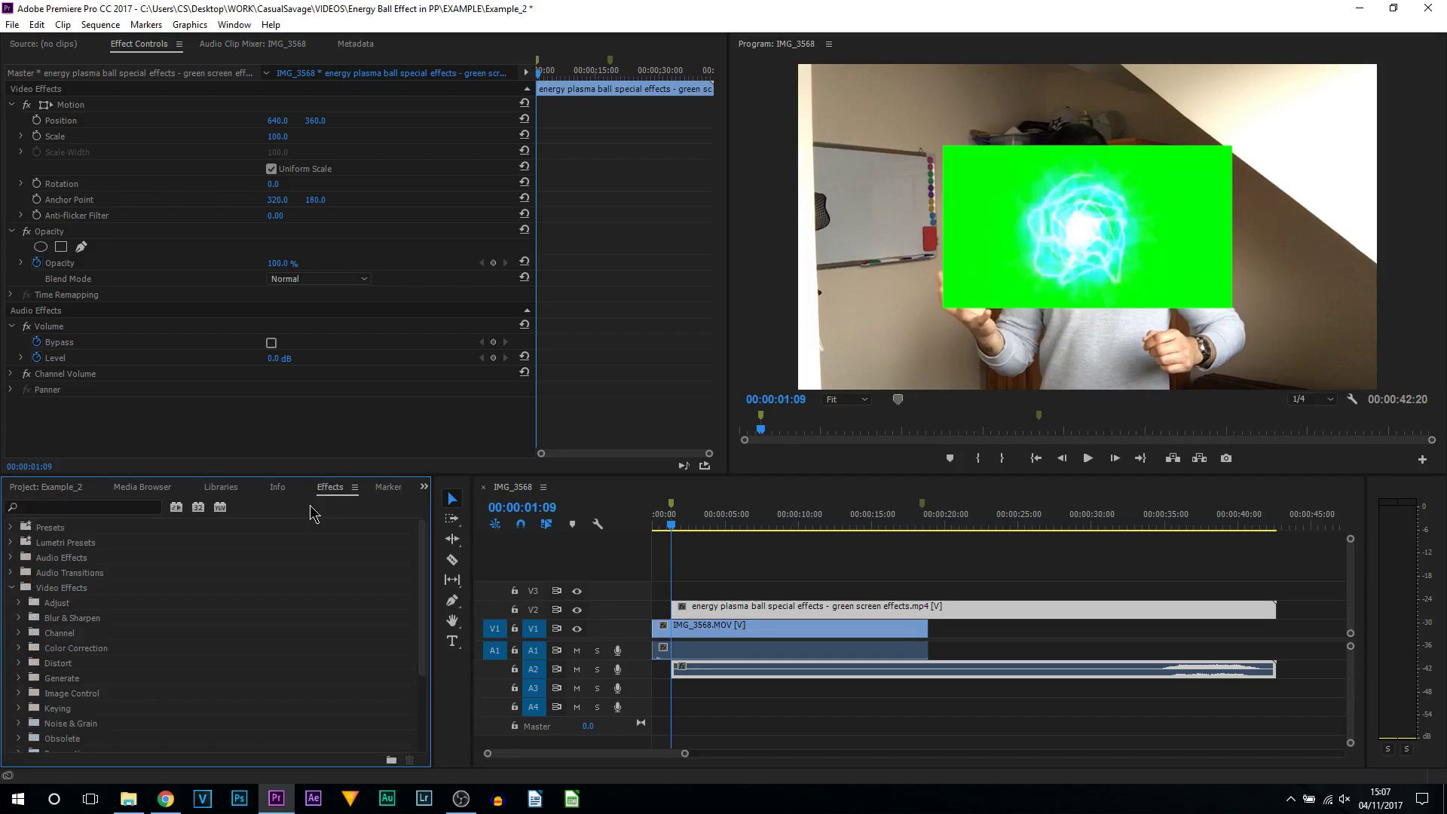
left_click(55, 592)
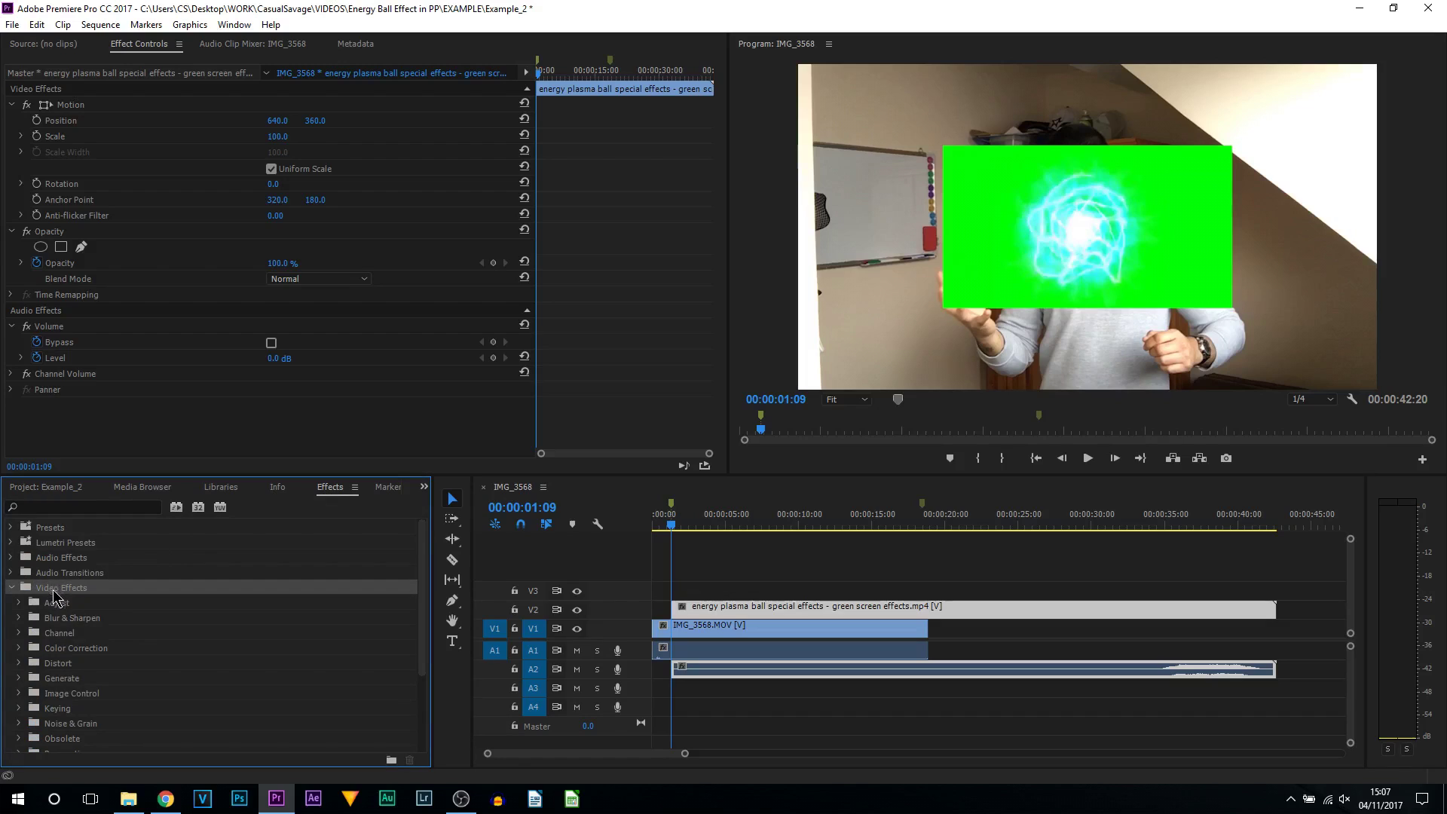
scroll(56, 596, "down", 1)
left_click(19, 664)
scroll(113, 650, "down", 2)
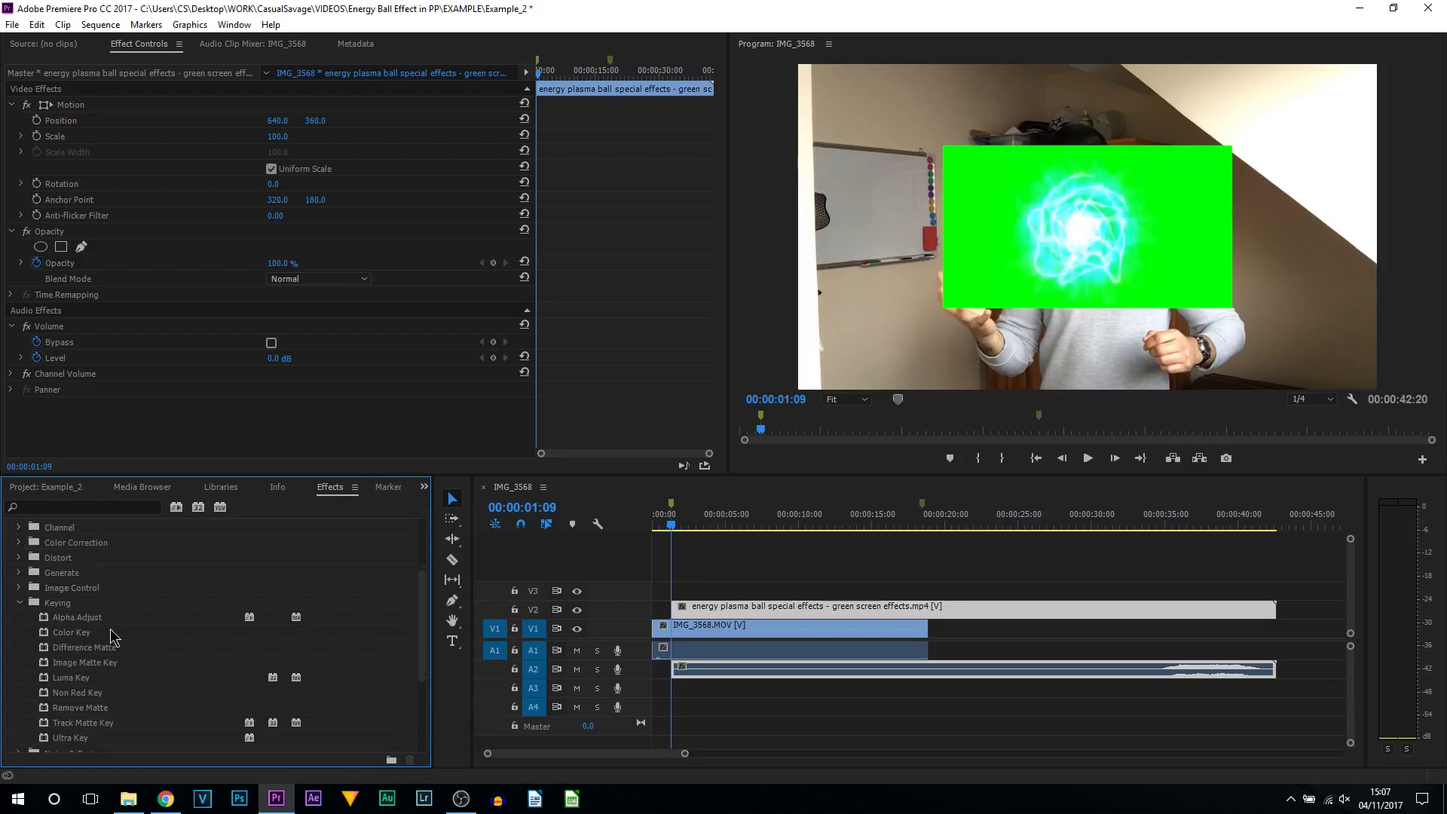
left_click(48, 723)
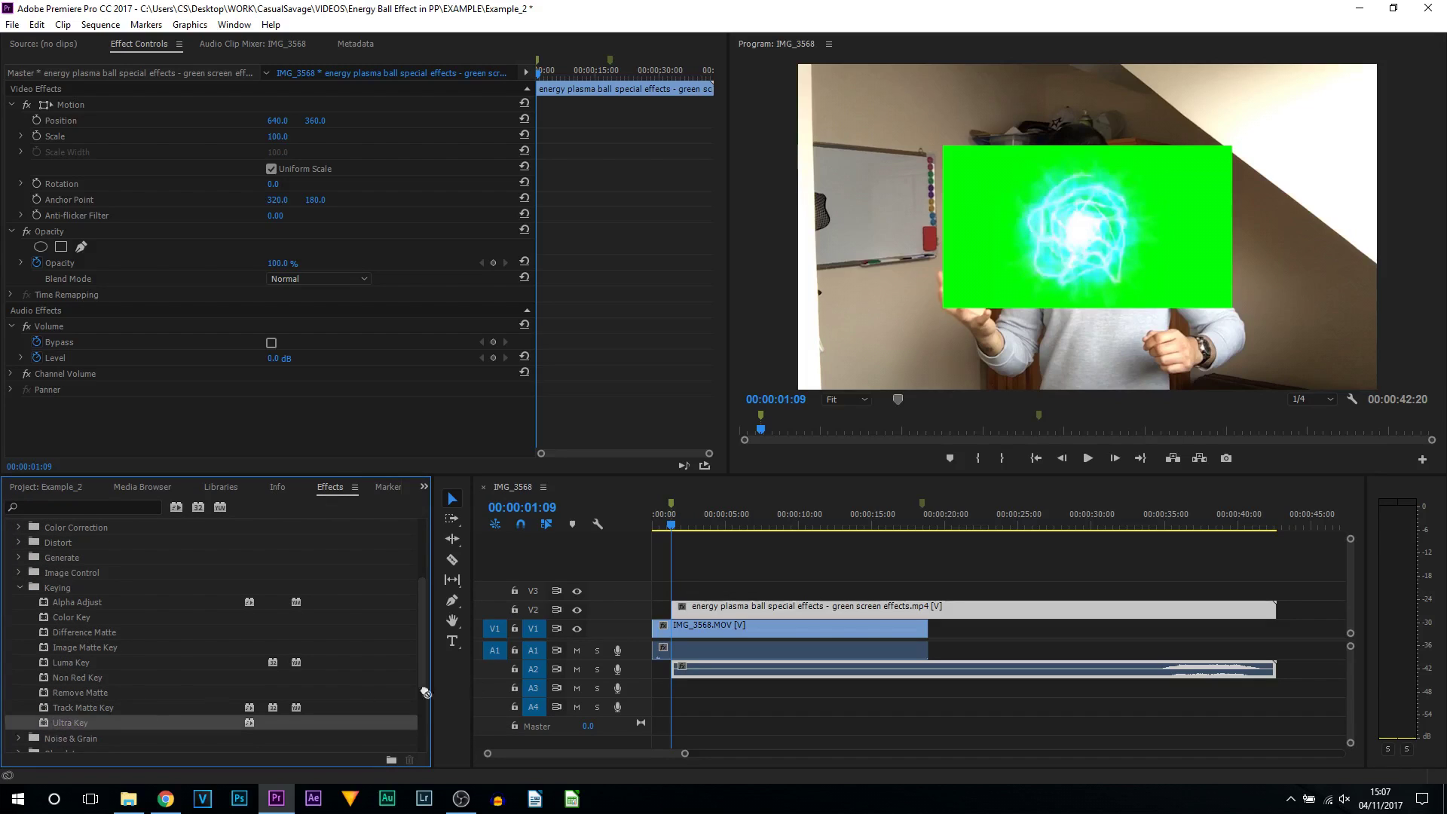
left_click_drag(711, 603, 708, 614)
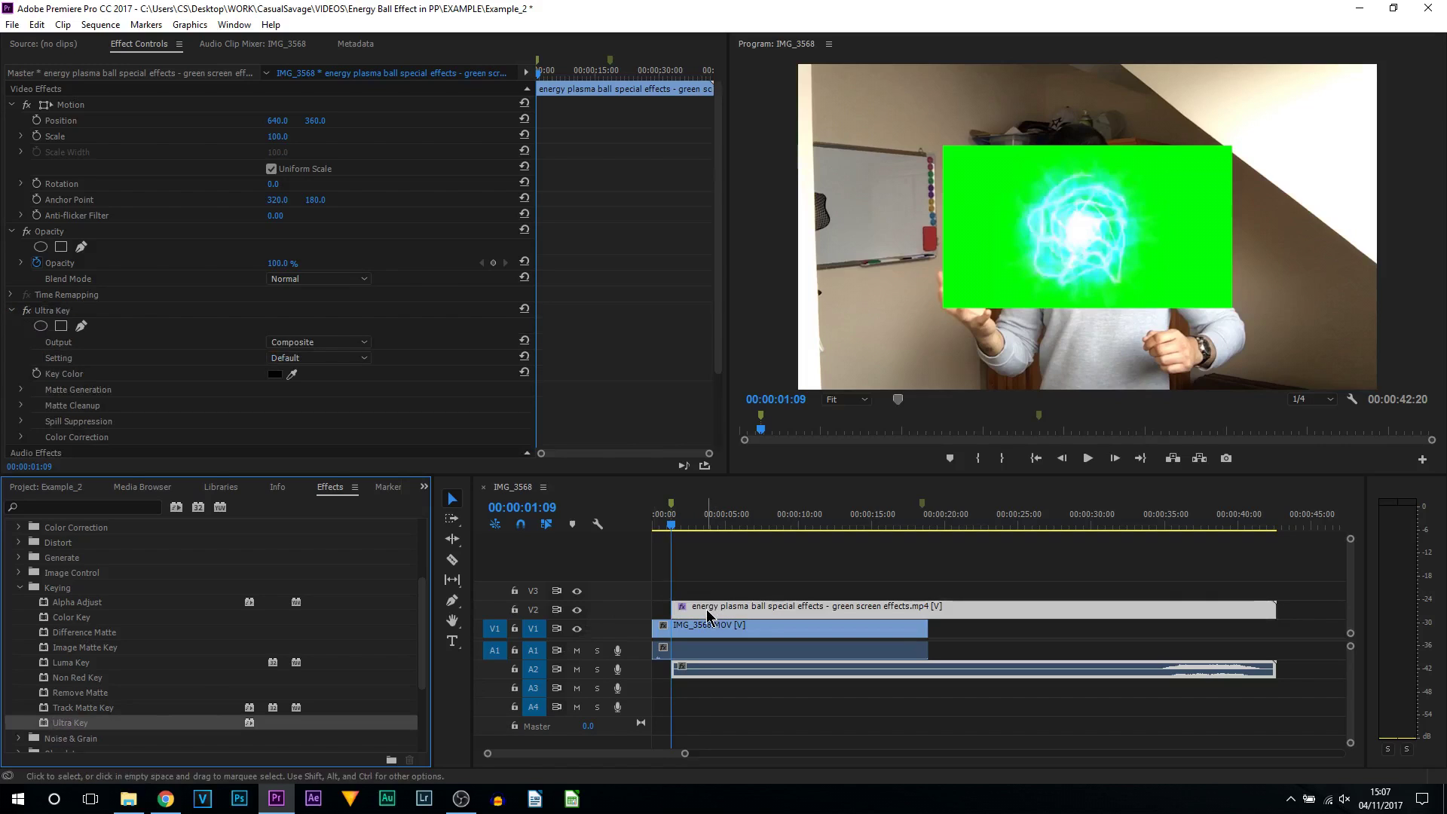
left_click(707, 614)
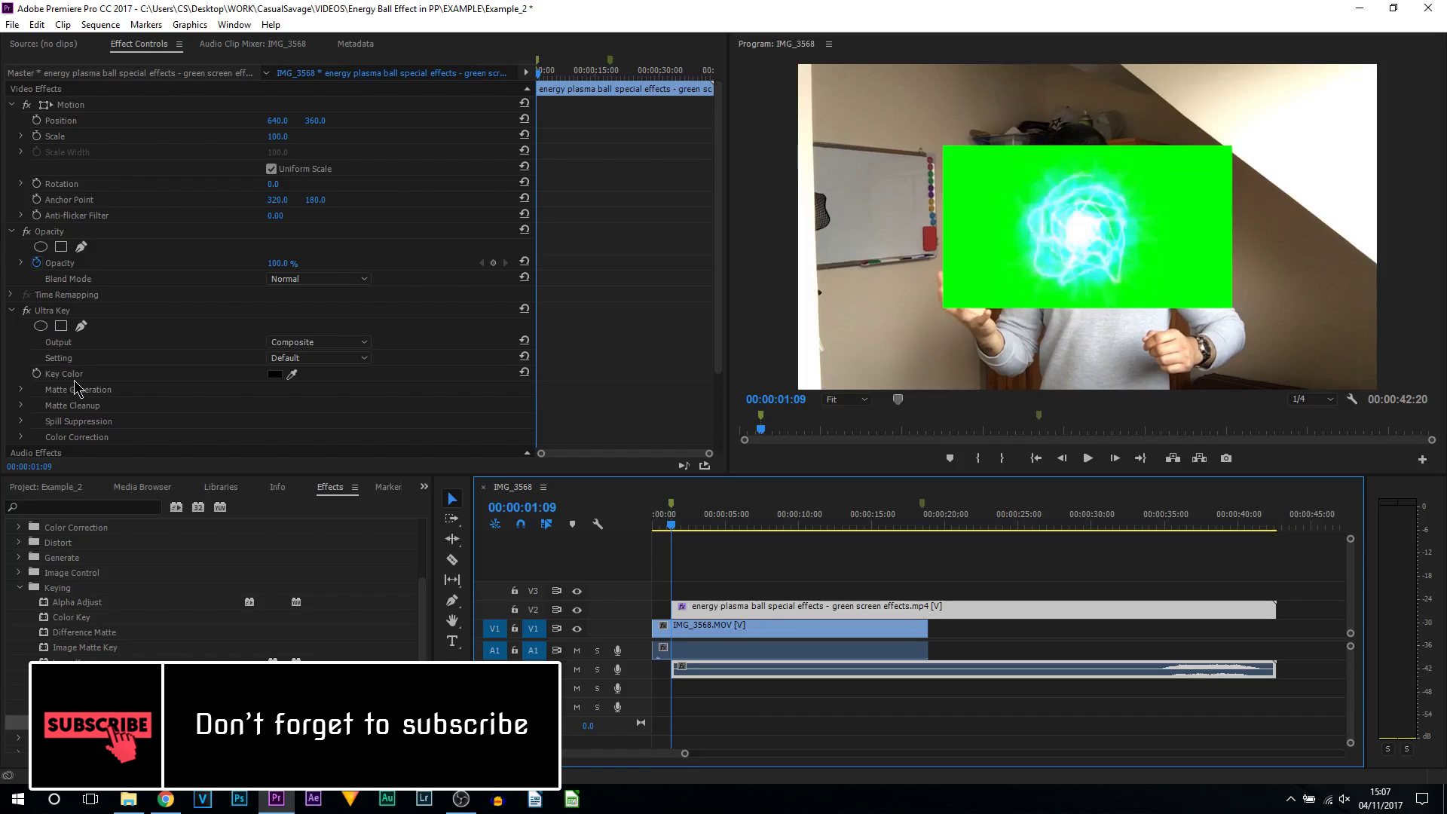
Key out the green background with Ultra Key's colour sampler and trim the ball clip's end to the footage end
left_click(293, 372)
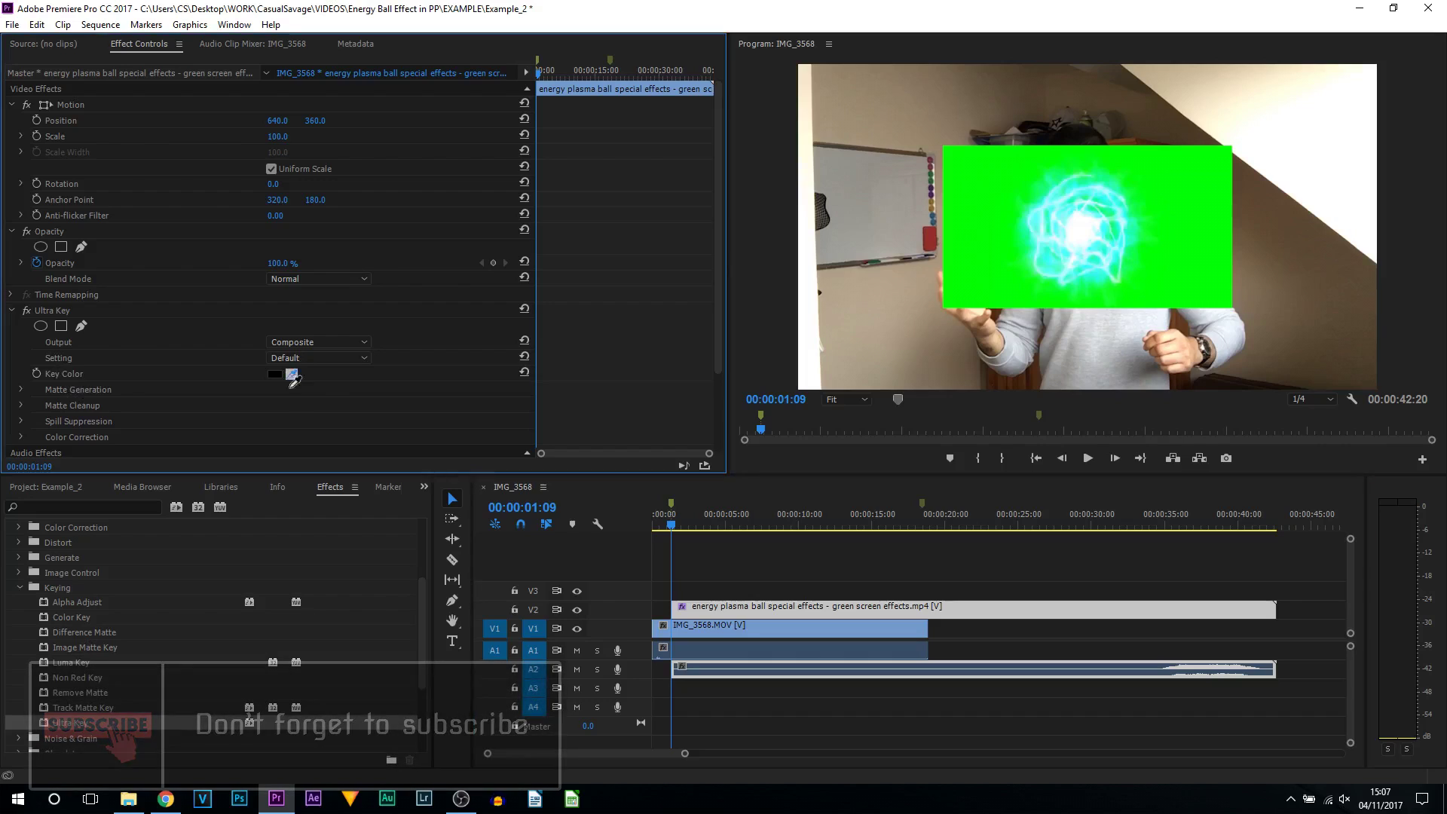
left_click(980, 172)
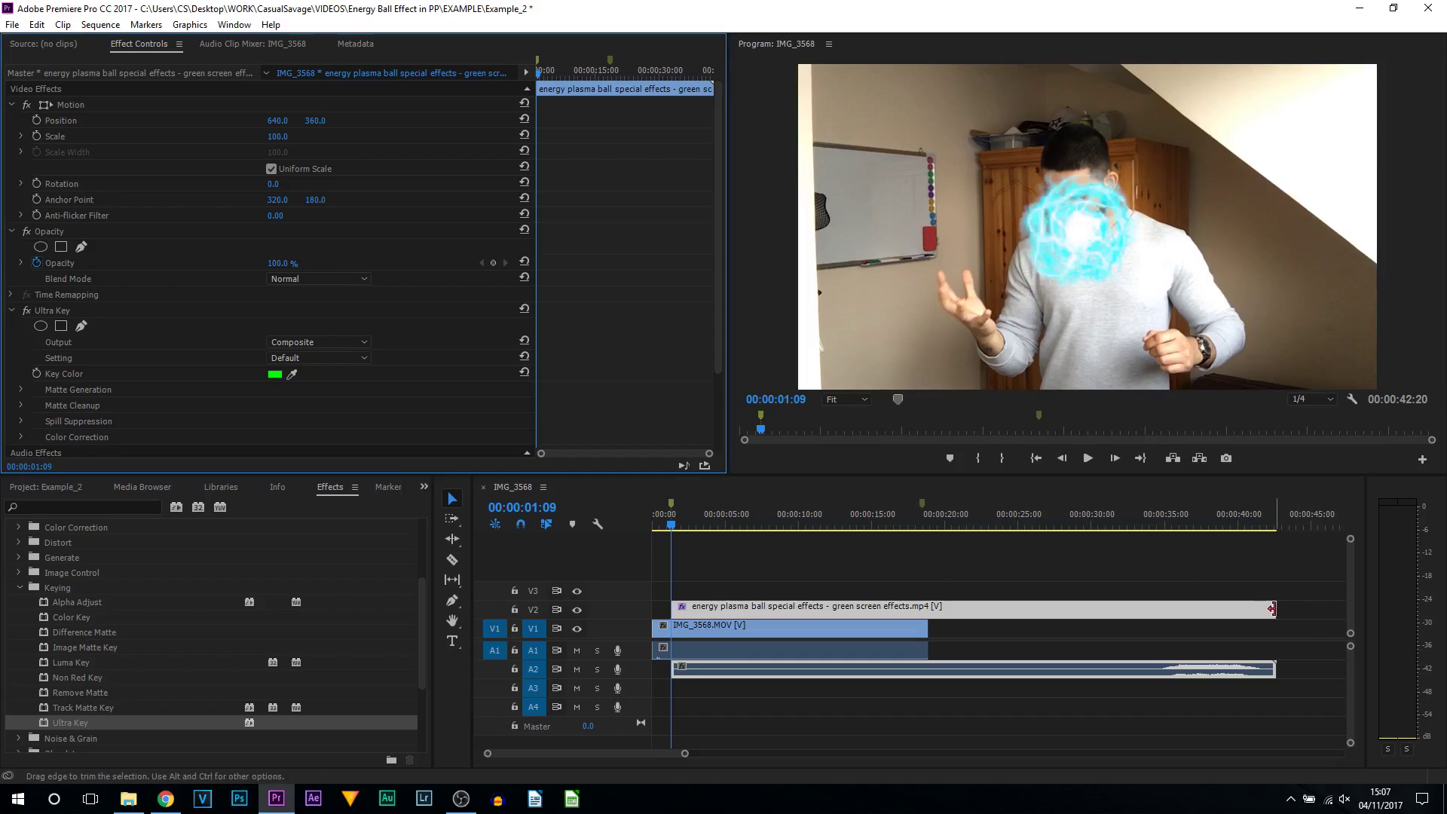
left_click_drag(1272, 609, 915, 596)
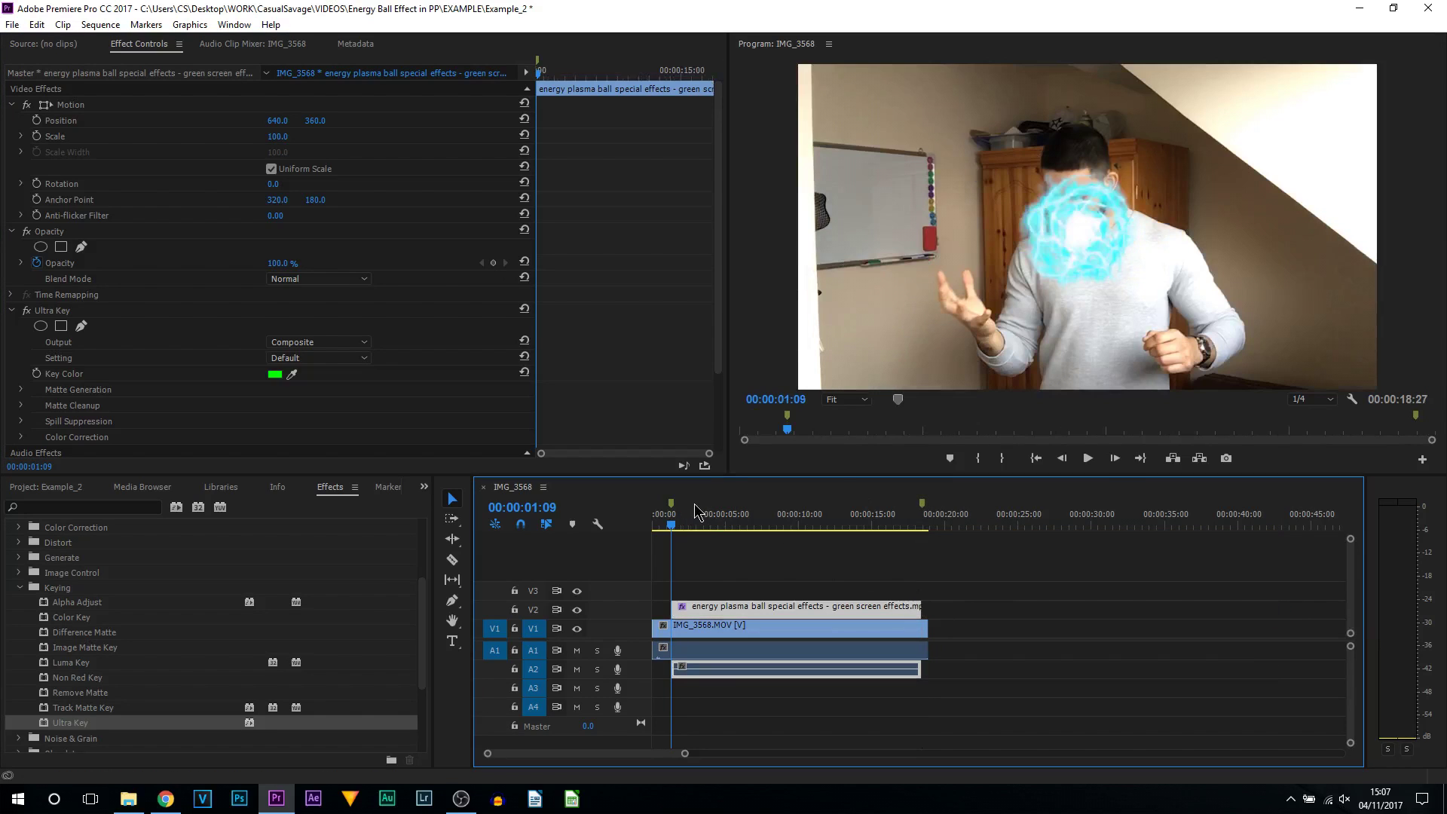
mouse_move(676, 528)
left_mouse_down()
mouse_move(840, 537)
mouse_move(671, 530)
left_mouse_up()
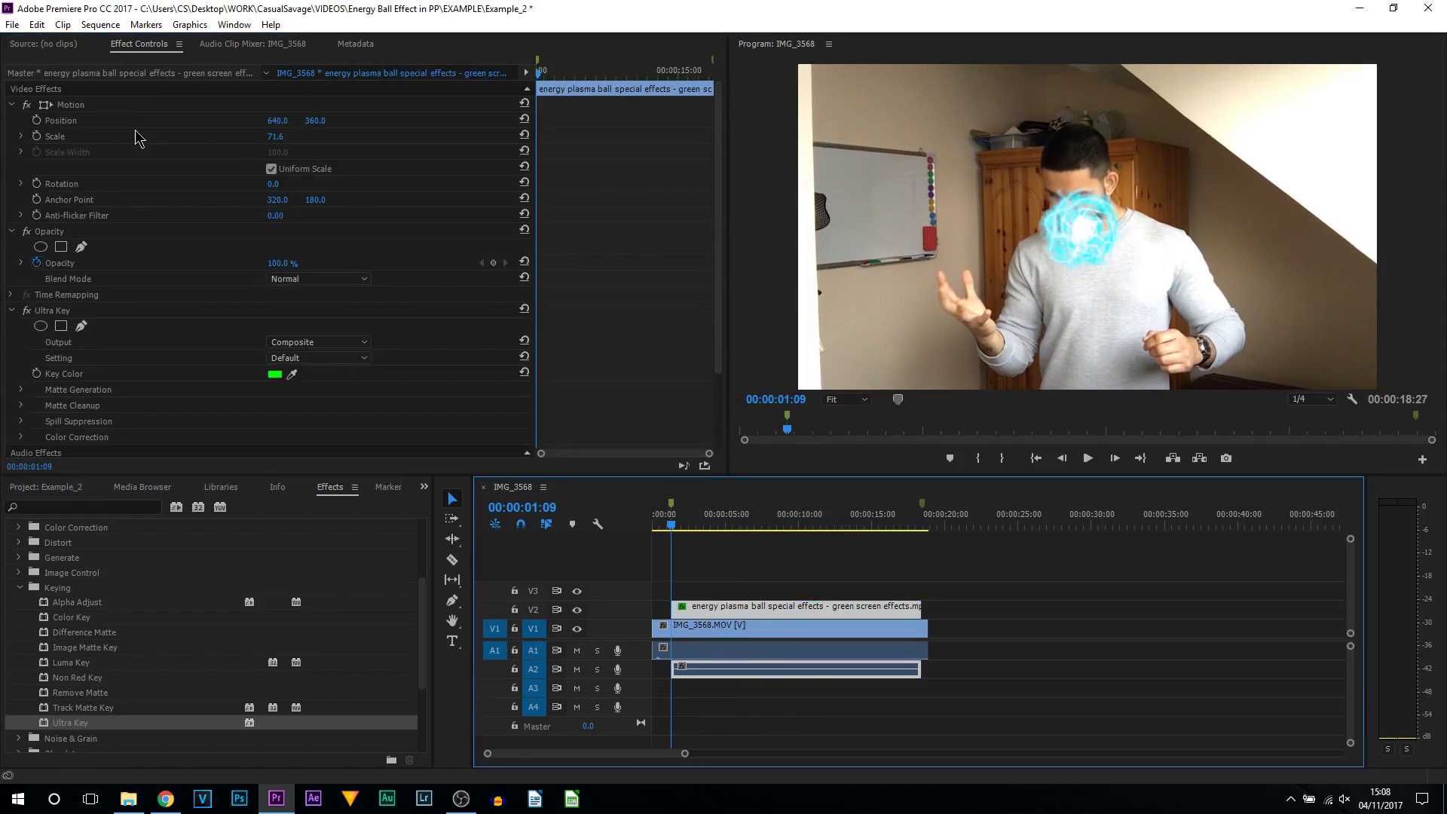
Enable Position and Scale keyframes, scale the ball to 71.3 and move it to 437, 396
left_click(37, 120)
left_click(36, 135)
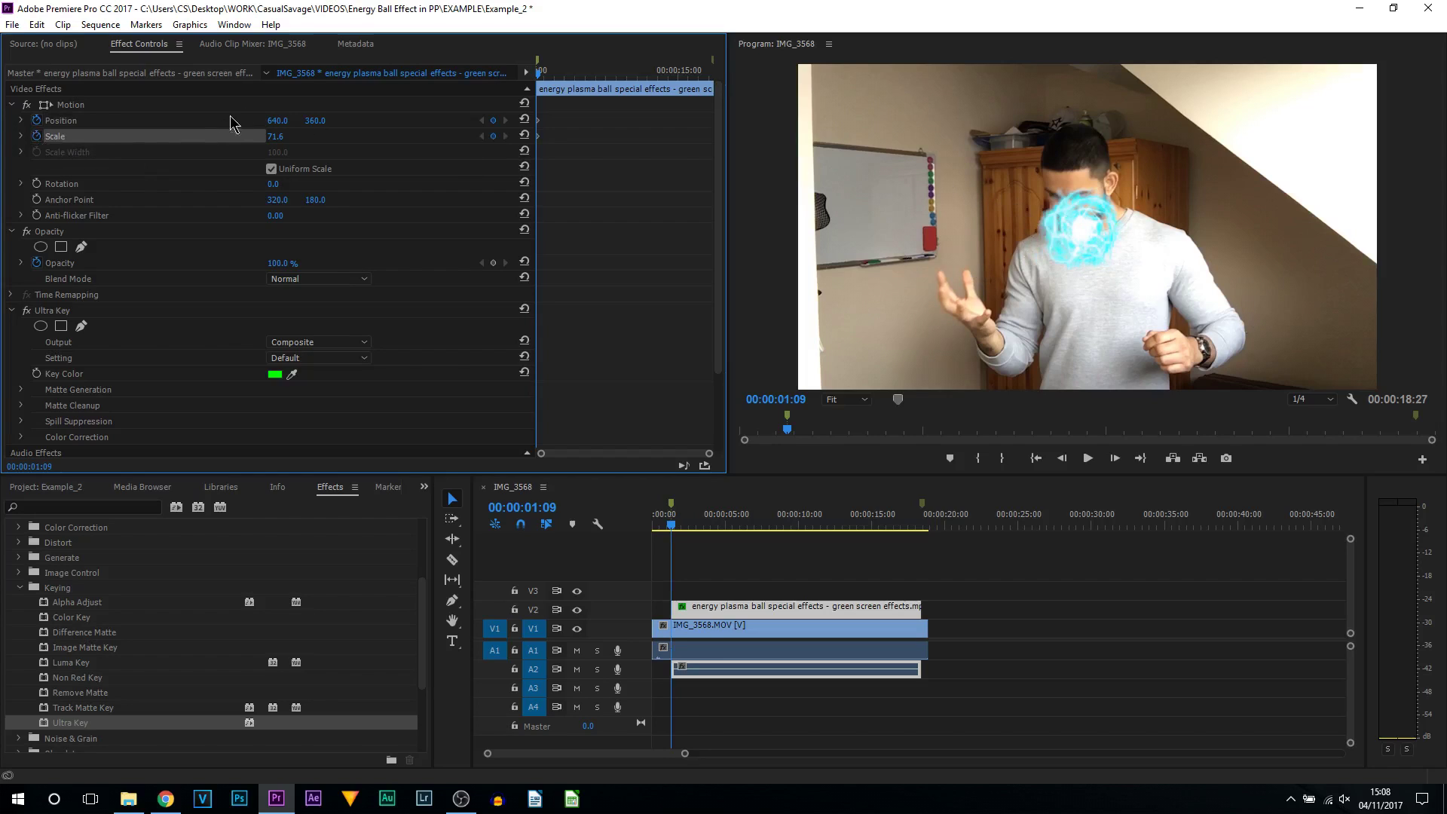
left_click(21, 136)
left_click_drag(194, 181, 233, 188)
left_click(526, 137)
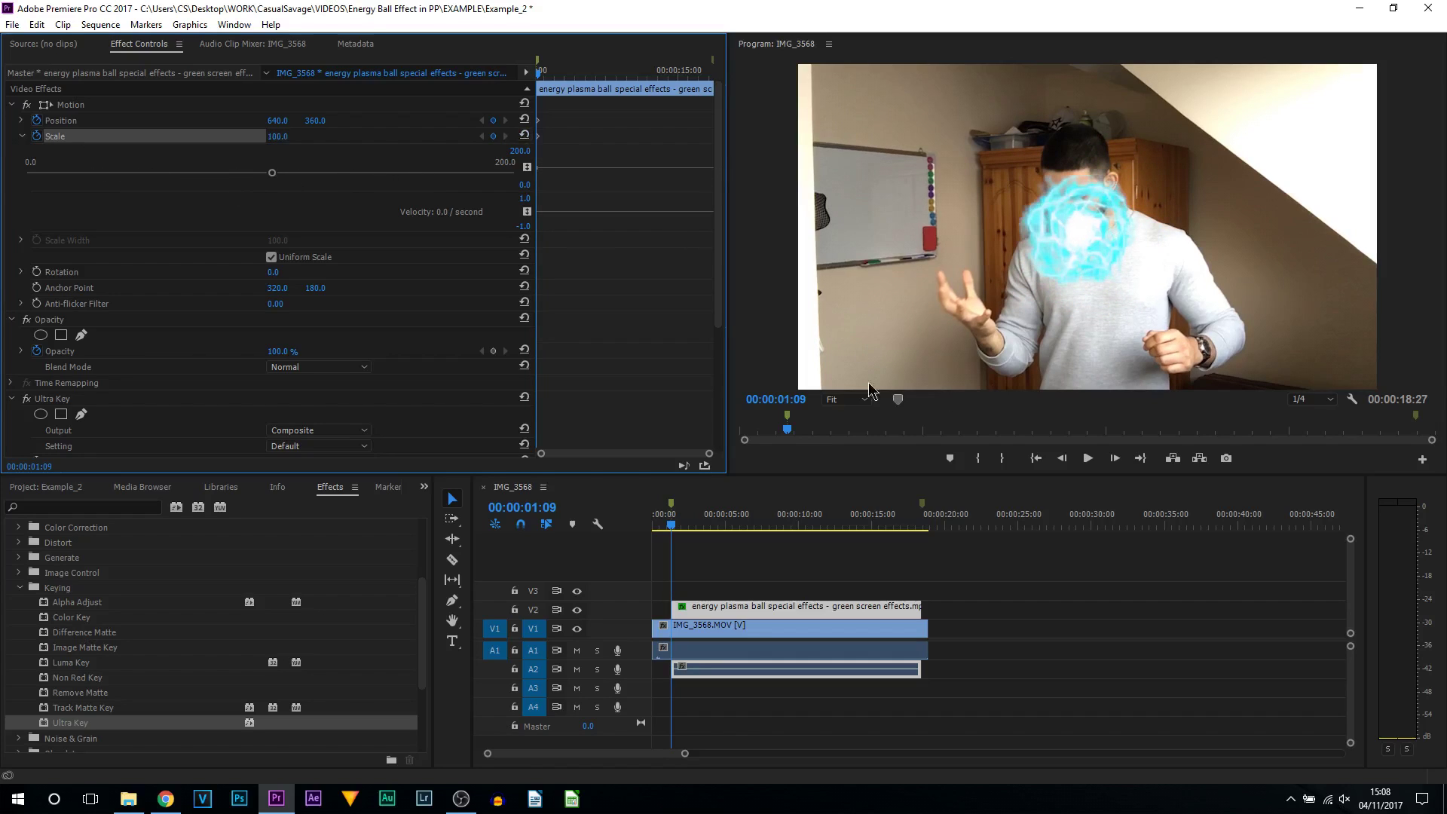
left_click_drag(270, 178, 201, 179)
left_click_drag(314, 121, 220, 120)
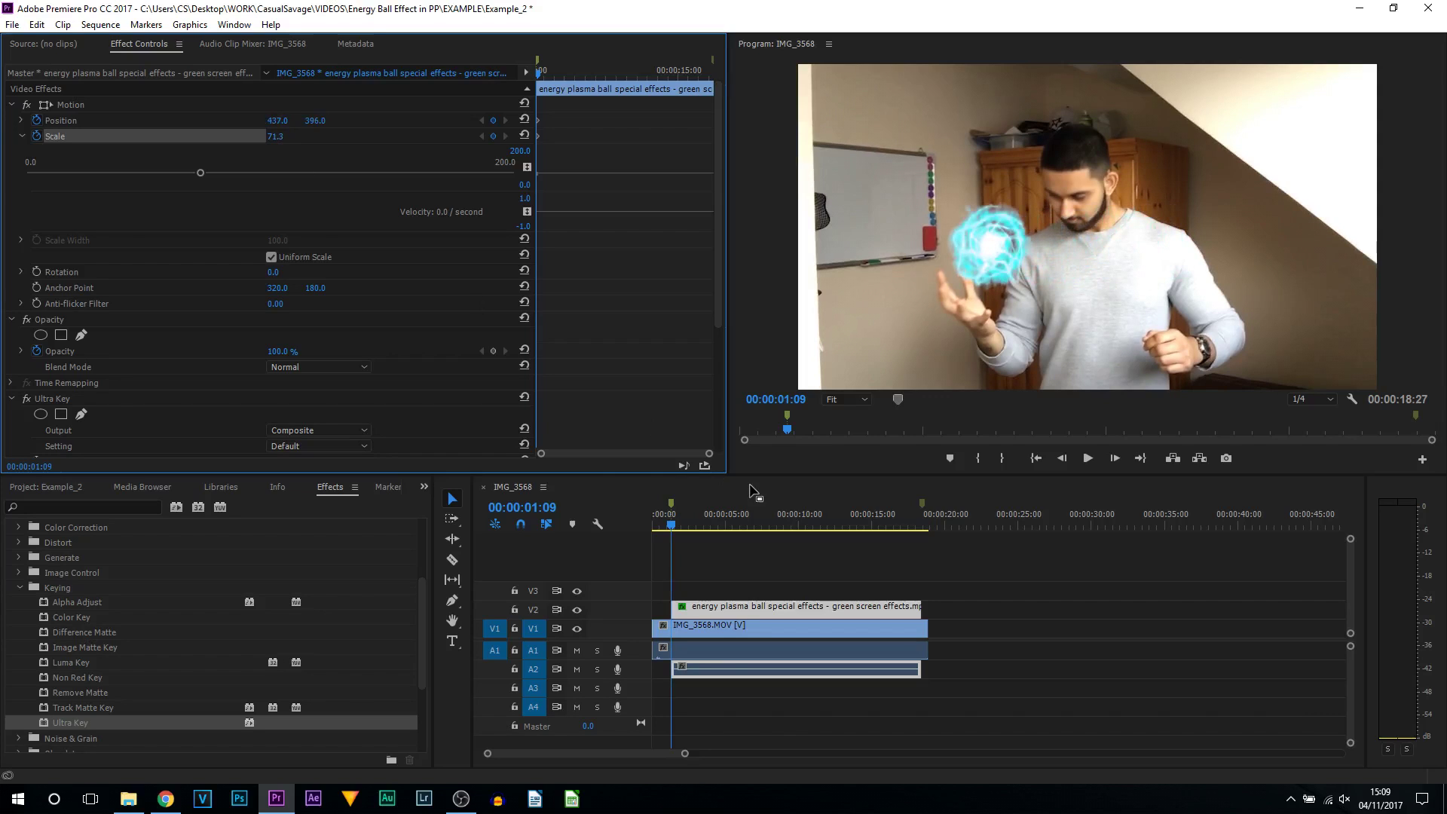
left_click_drag(684, 753, 647, 757)
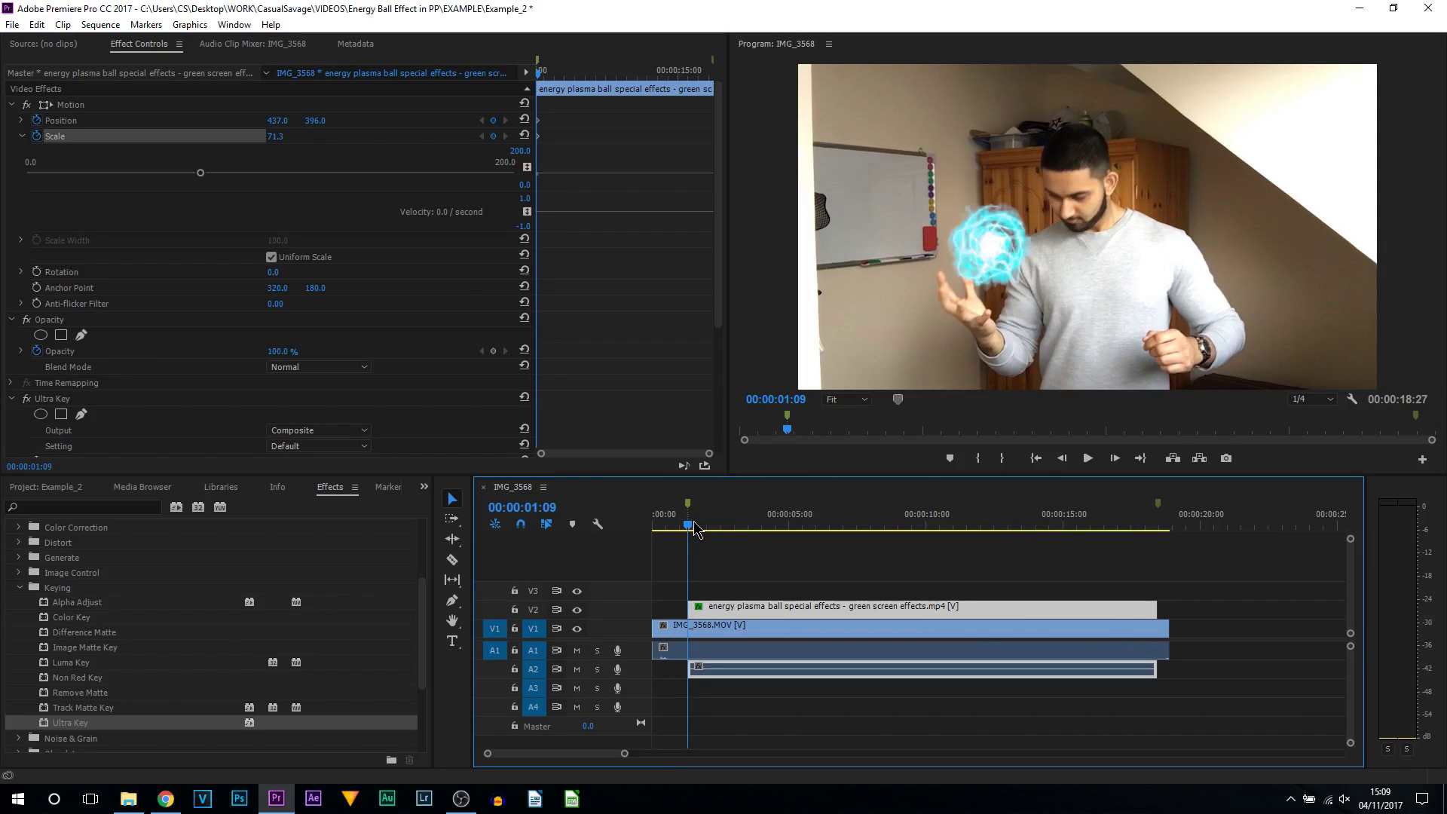
Add Position keyframes on successive frames up to about 00:00:05:00, then preview the motion
left_click_drag(688, 528, 746, 530)
left_click_drag(317, 125, 257, 121)
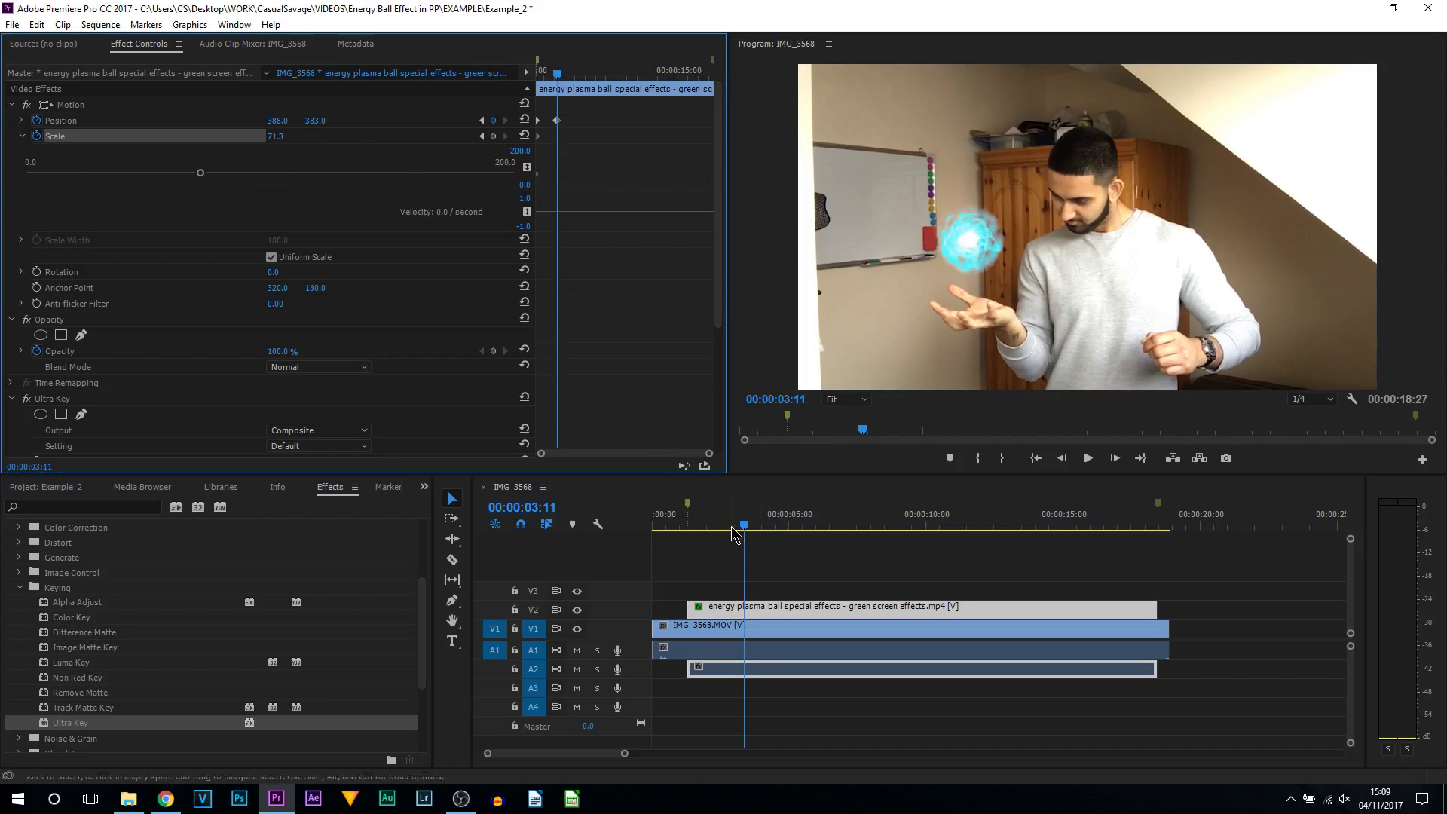
left_click_drag(746, 530, 765, 531)
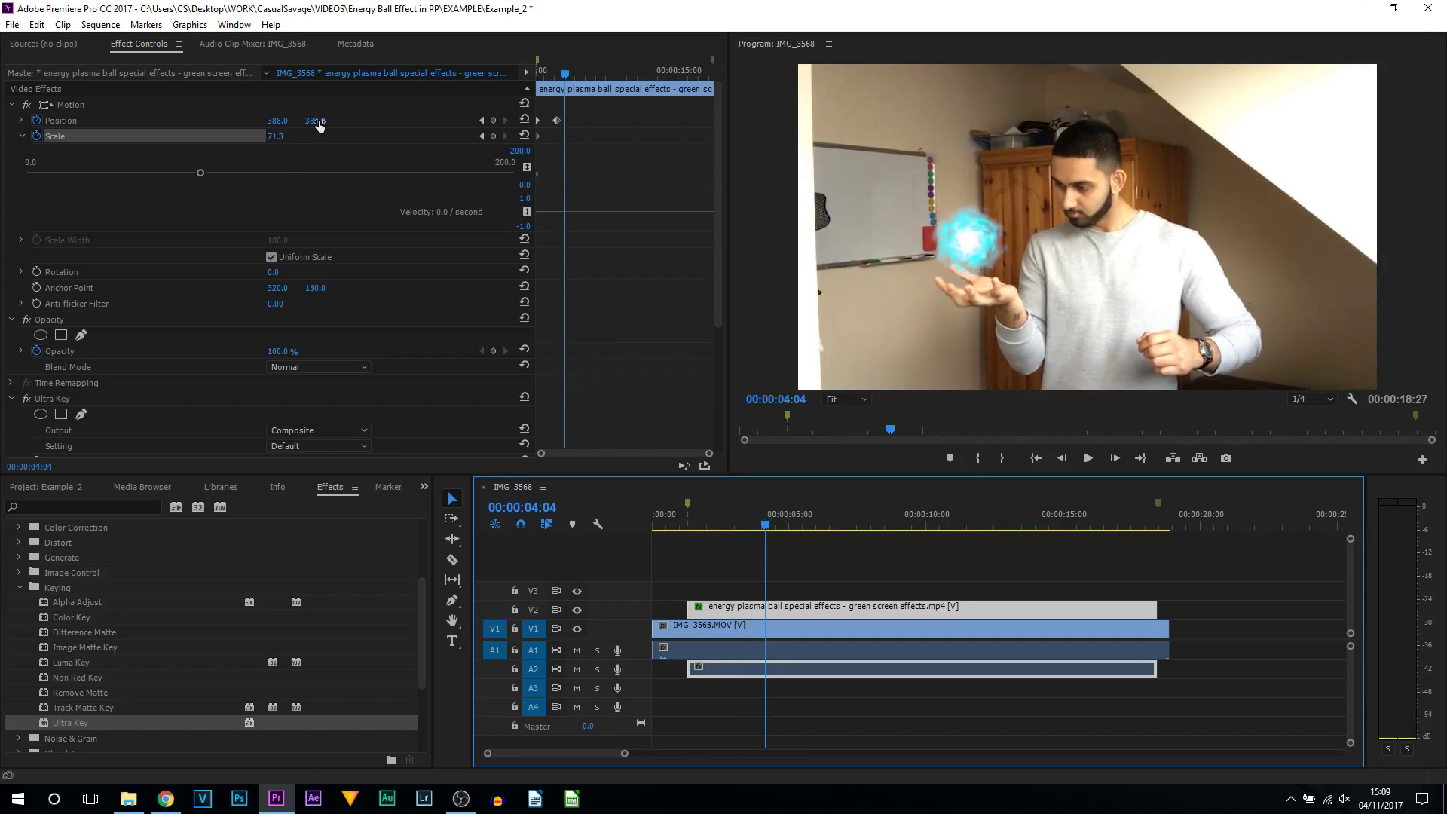
left_click_drag(318, 124, 282, 122)
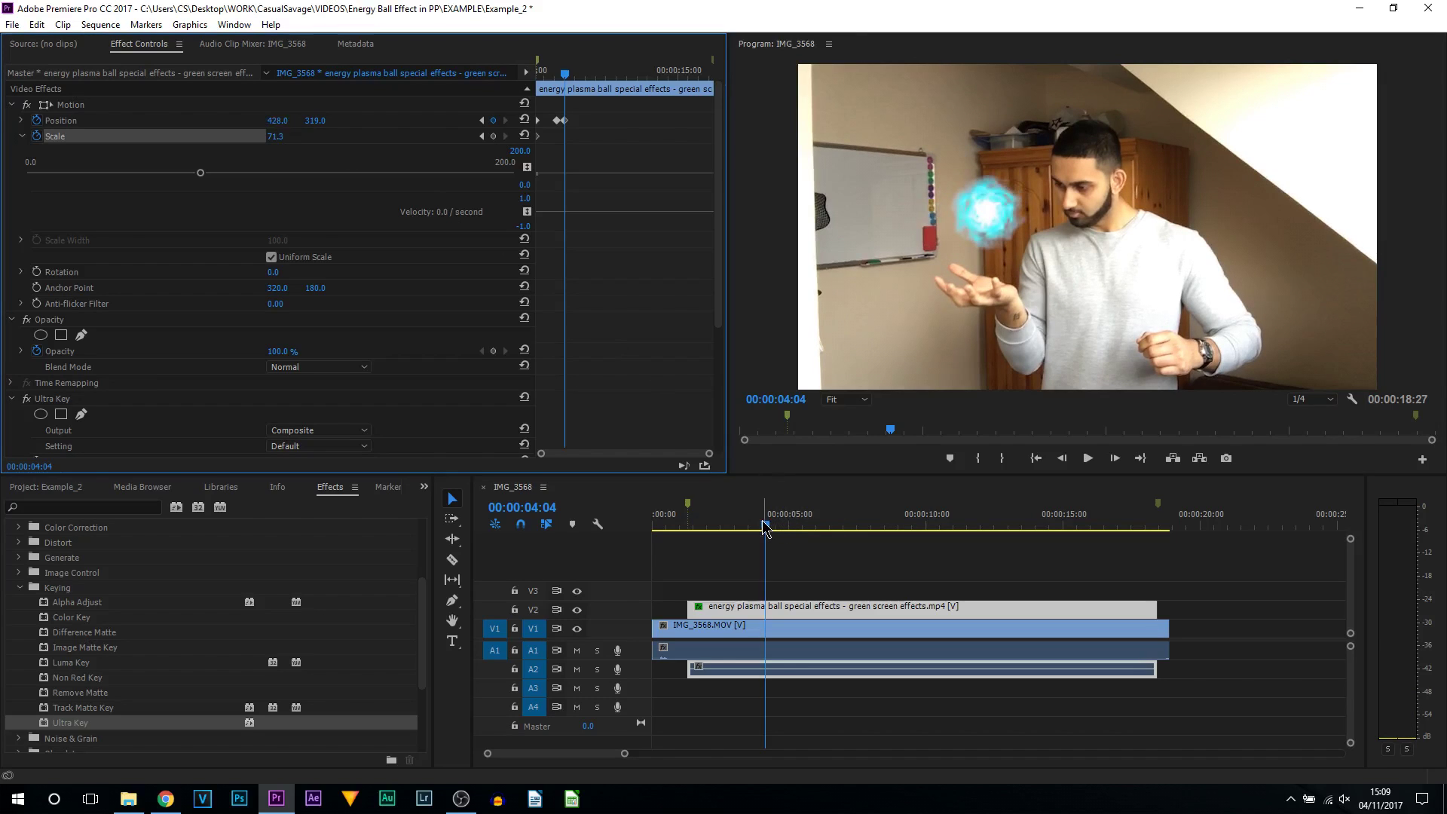
left_click_drag(765, 528, 789, 530)
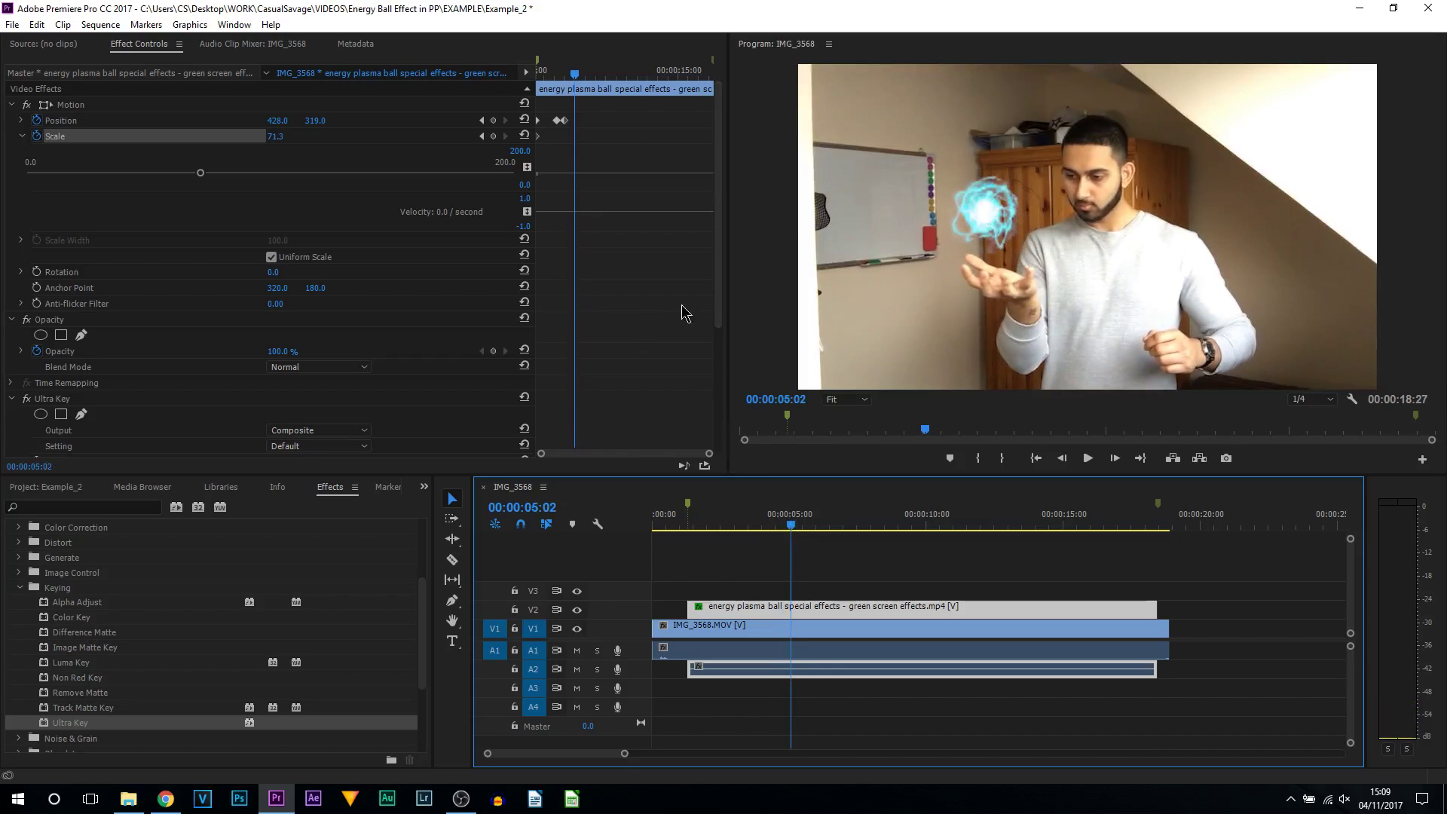
left_click_drag(277, 121, 326, 124)
left_click(789, 520)
key("space")
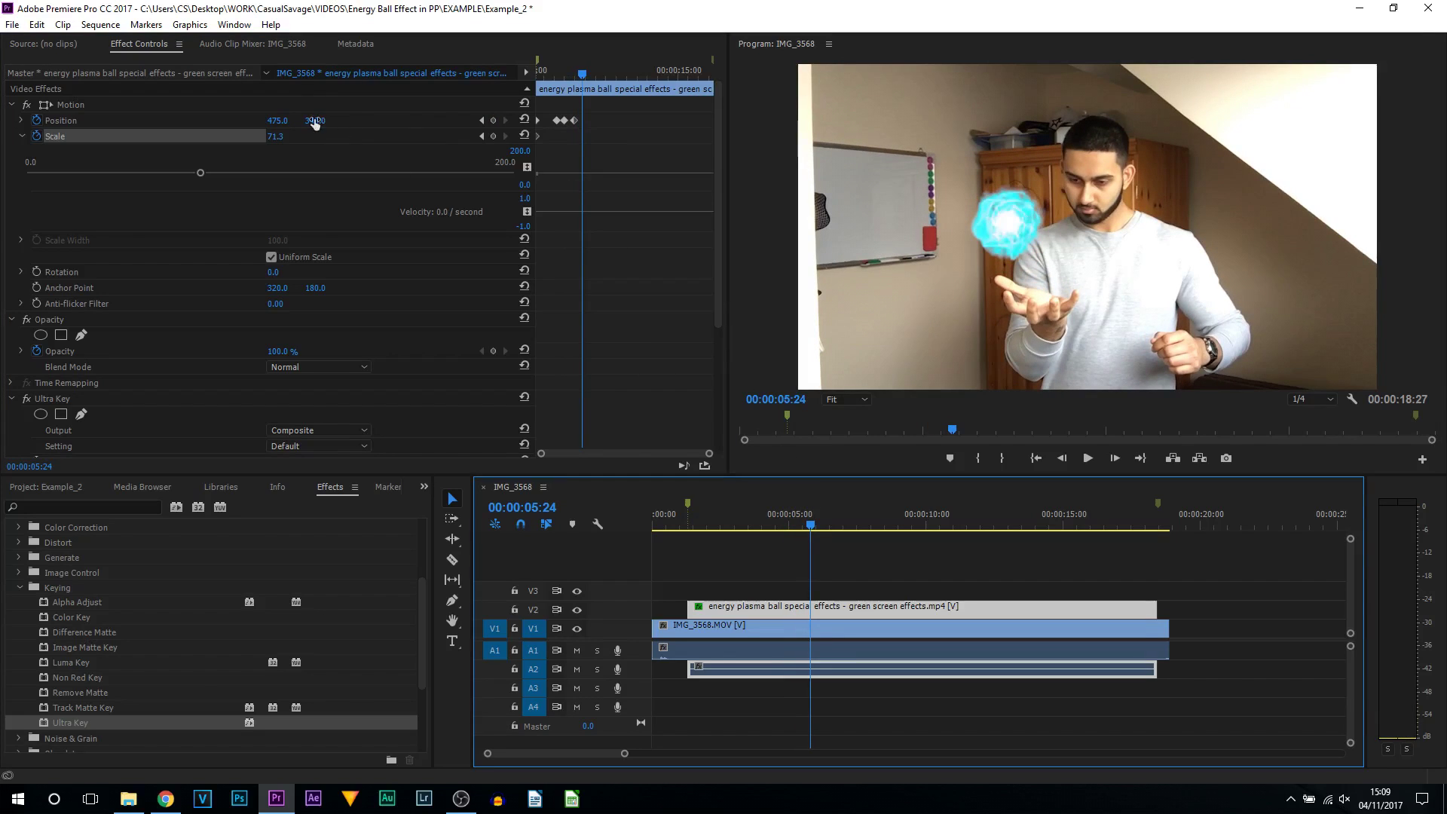
Add further Position keyframes around 06:18 and 08:01 so the ball follows the hands, then play back
left_click_drag(277, 120, 335, 123)
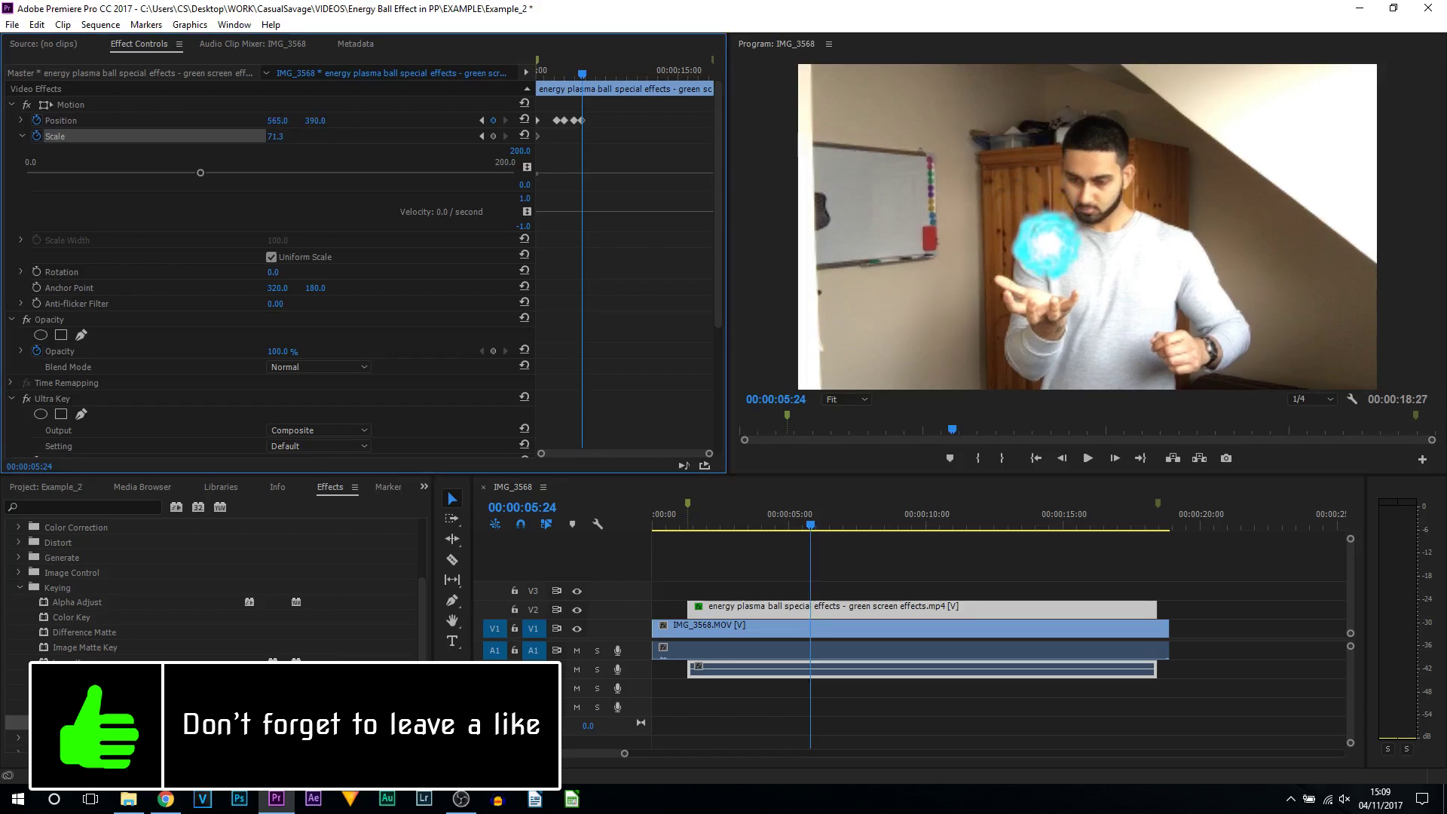
left_click_drag(812, 525, 833, 525)
left_click_drag(277, 121, 283, 121)
left_click_drag(315, 121, 312, 120)
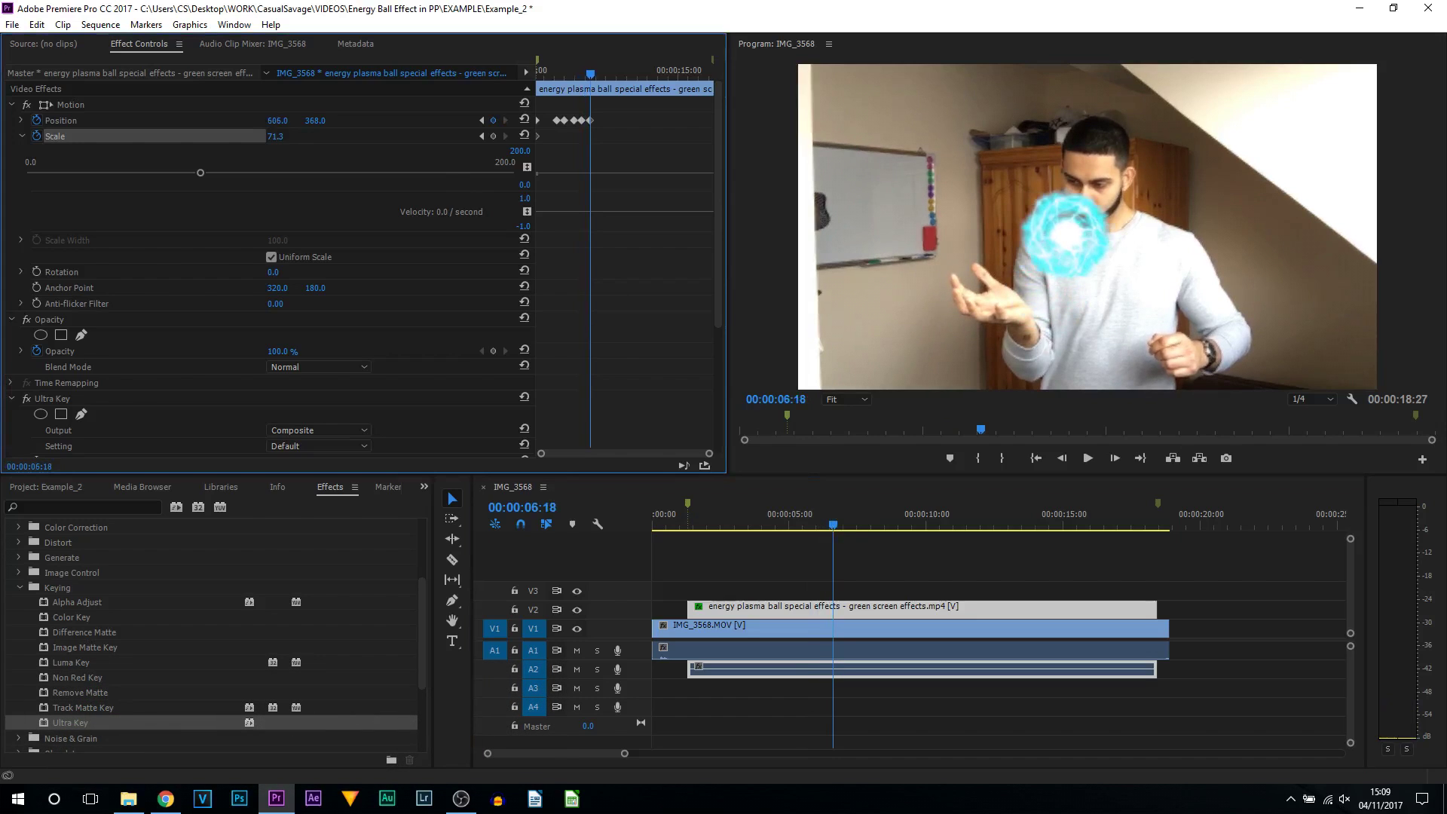
left_click_drag(399, 226, 394, 227)
left_click_drag(835, 527, 879, 530)
left_click(315, 120)
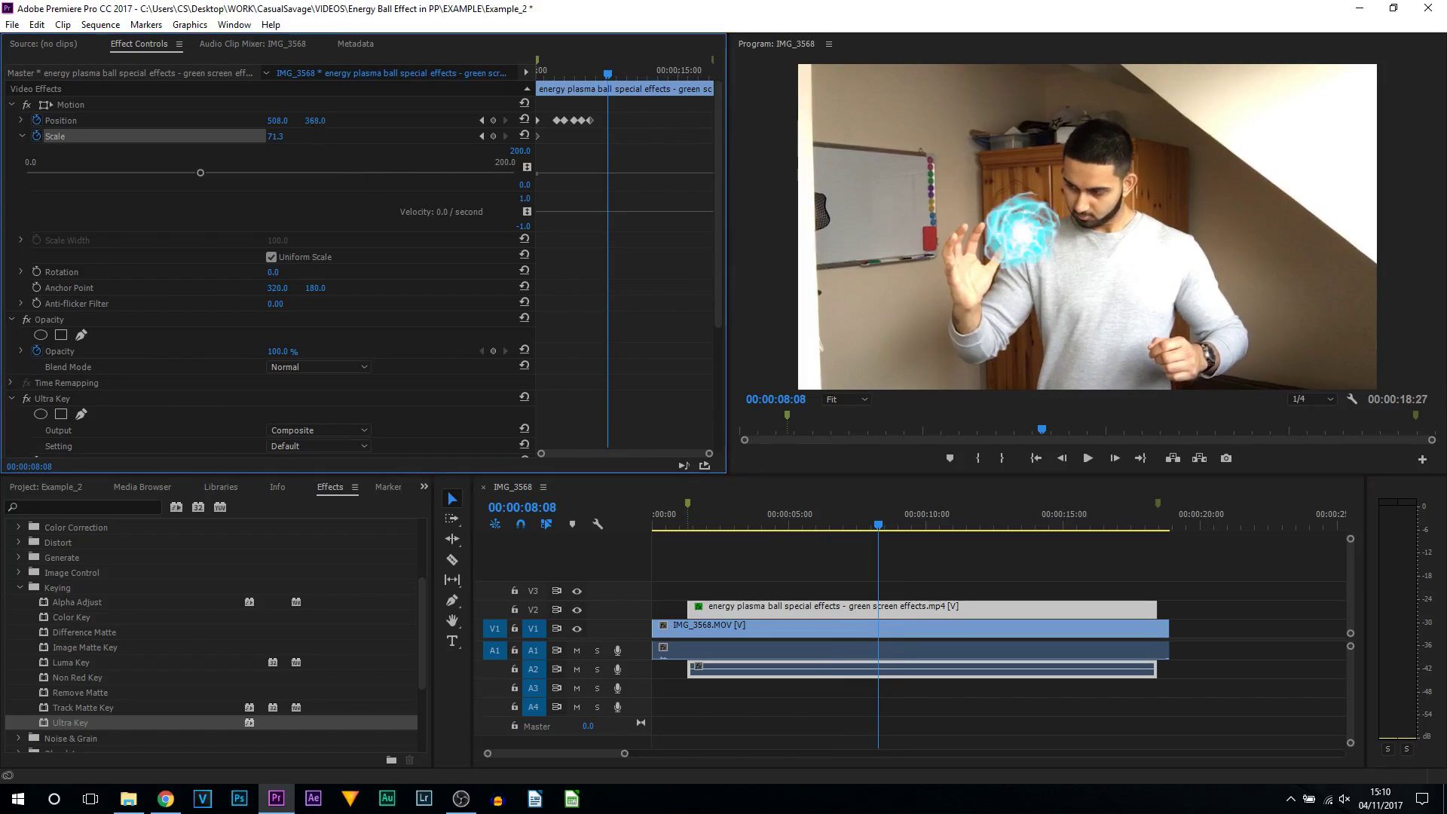
left_click(881, 528)
key("space")
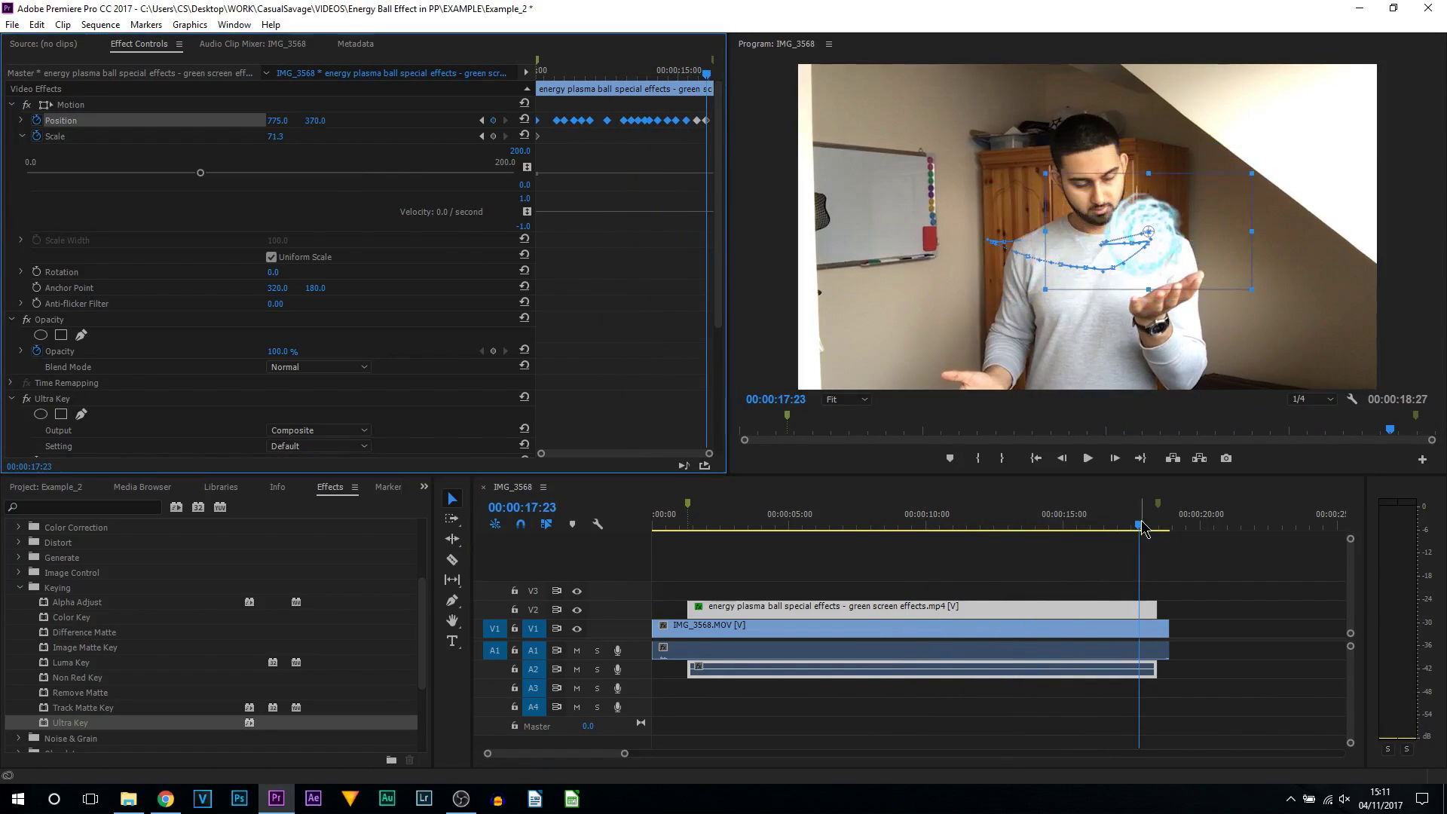
left_click(735, 485)
Show the V2 energy ball clip's Effect Controls and reset the playhead to 00:00:00:00
left_click(688, 514)
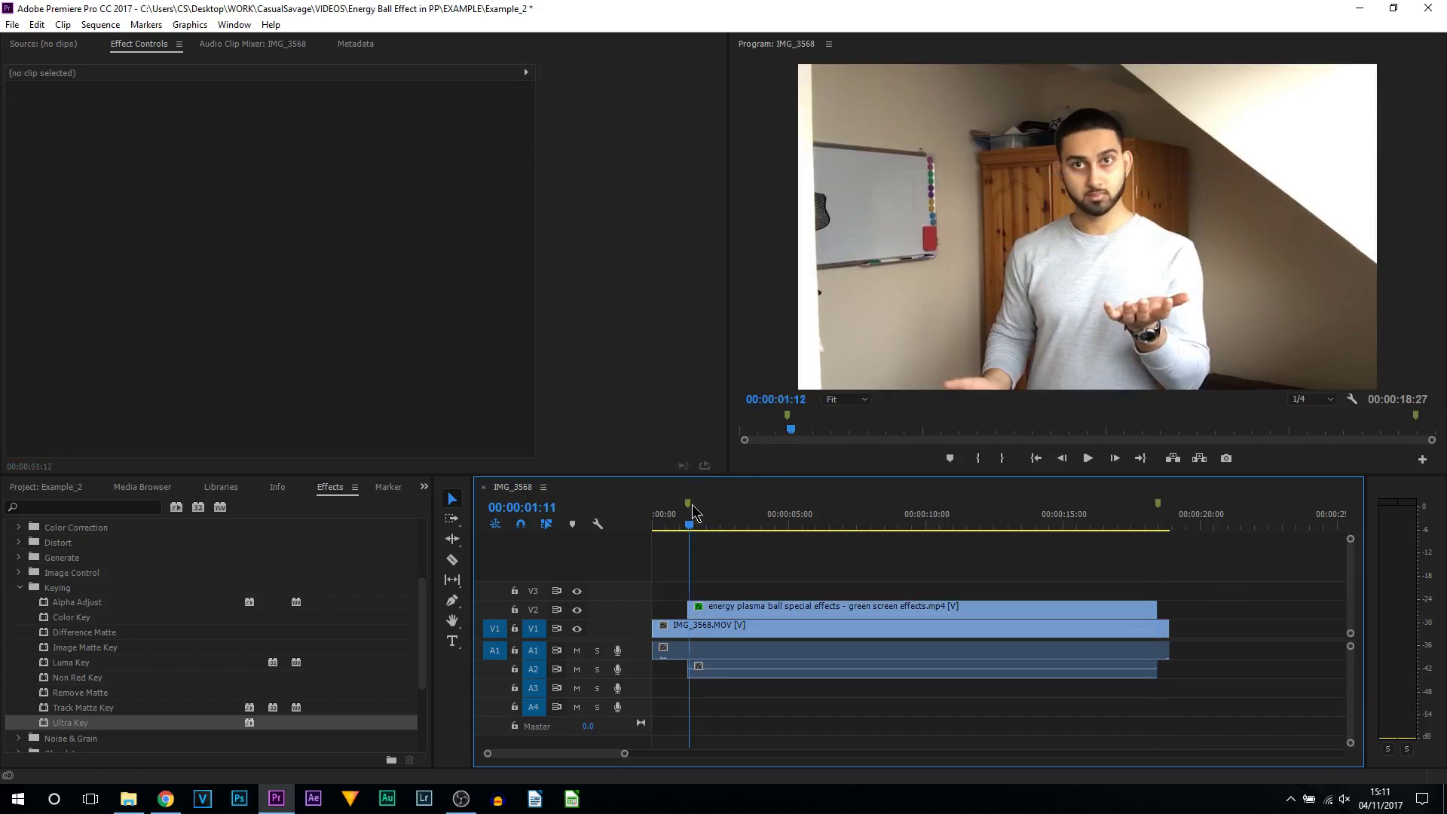
left_click(779, 609)
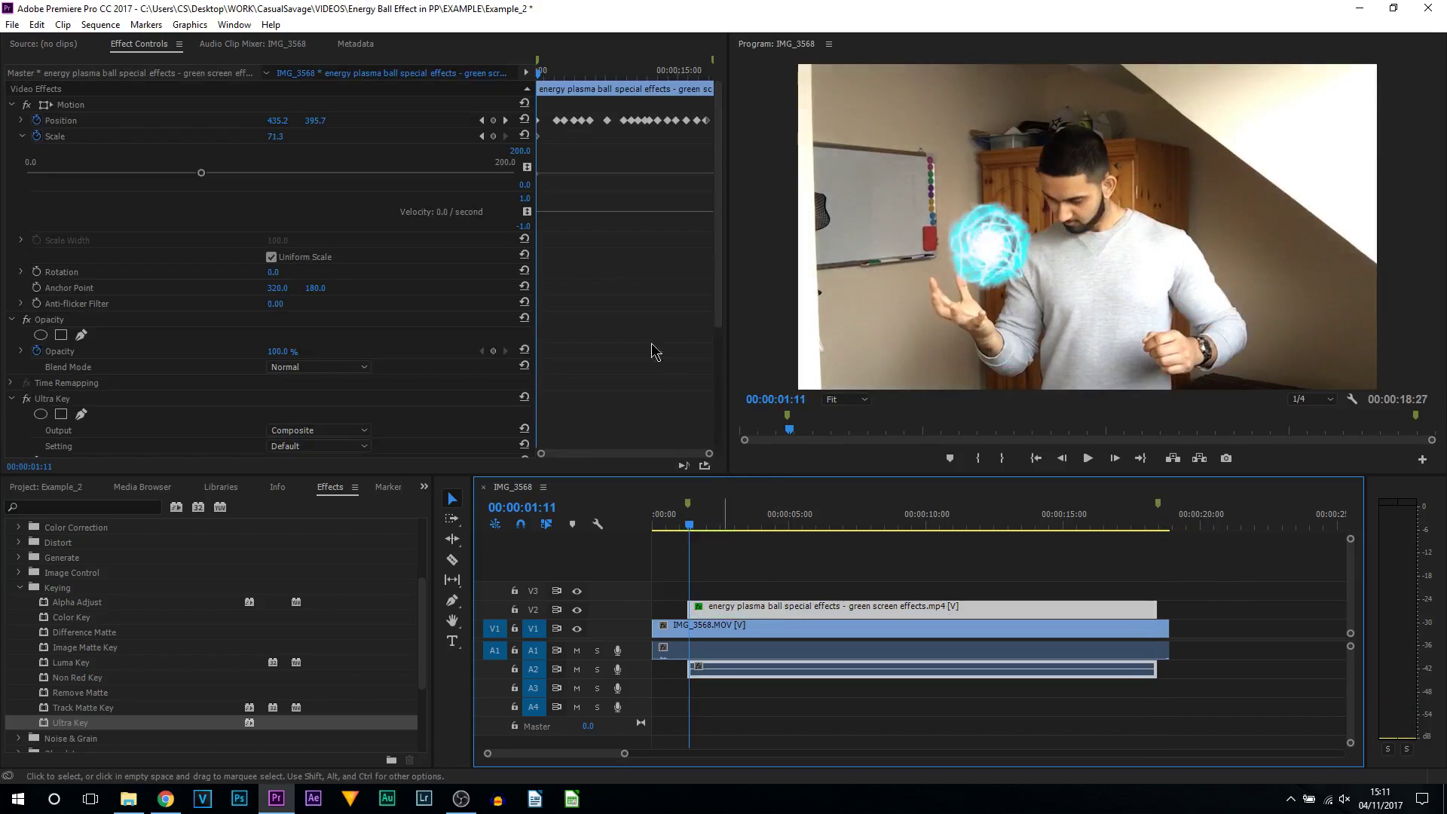
left_click(614, 461)
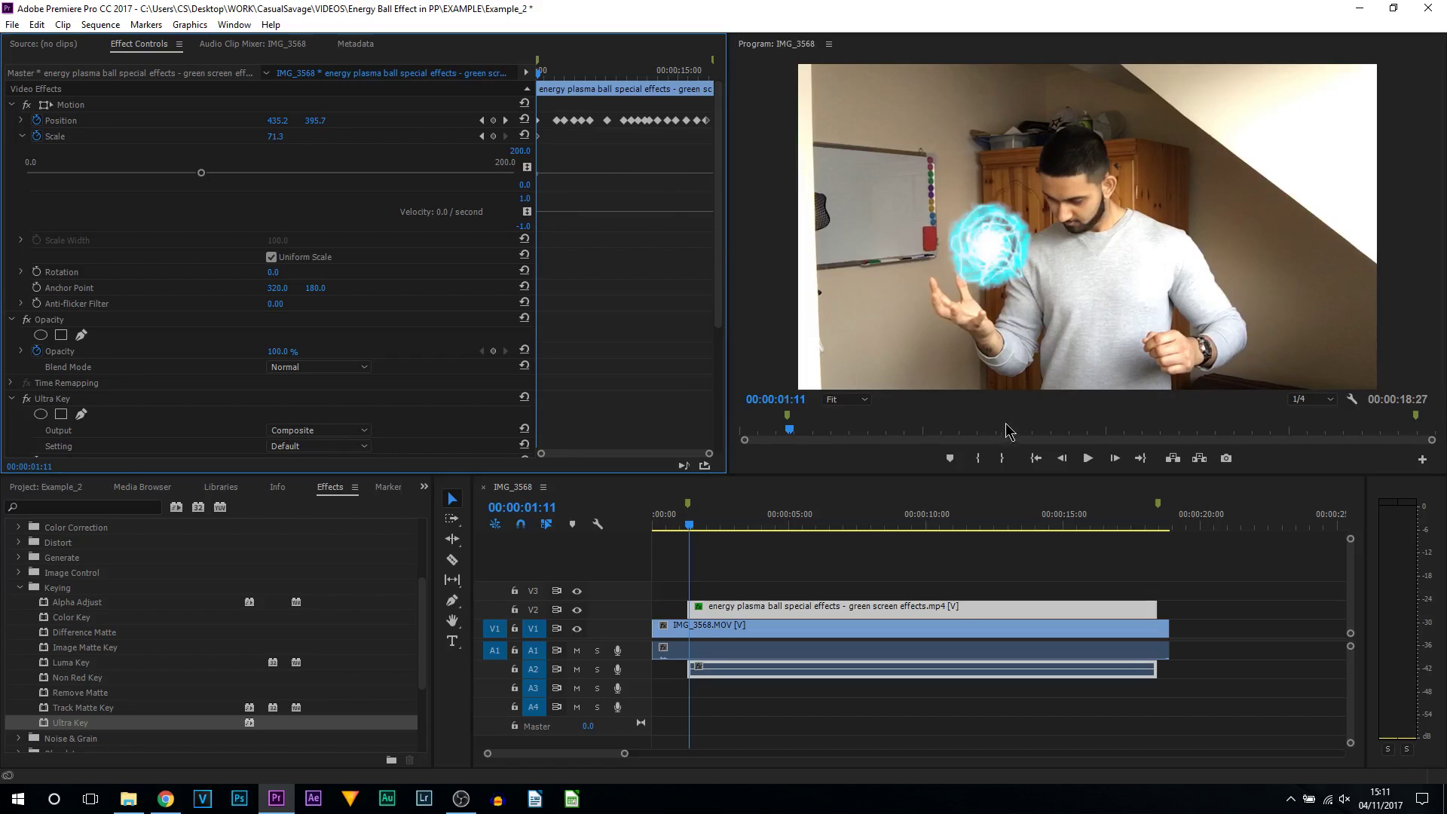
left_click(655, 515)
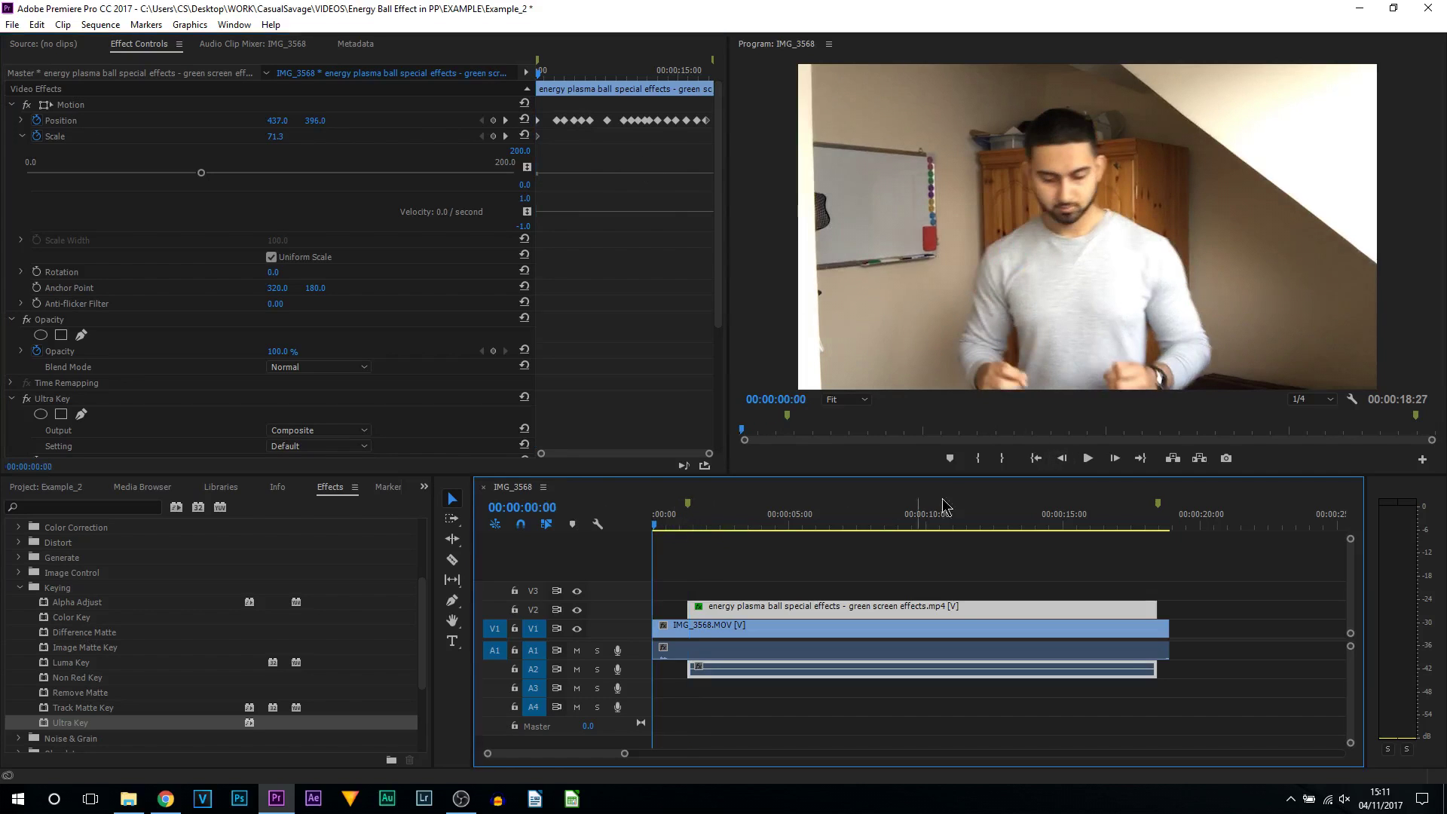
Play the sequence, then step frame by frame from about 00:00:02:14 to check the ball tracks the hands
left_click(1087, 457)
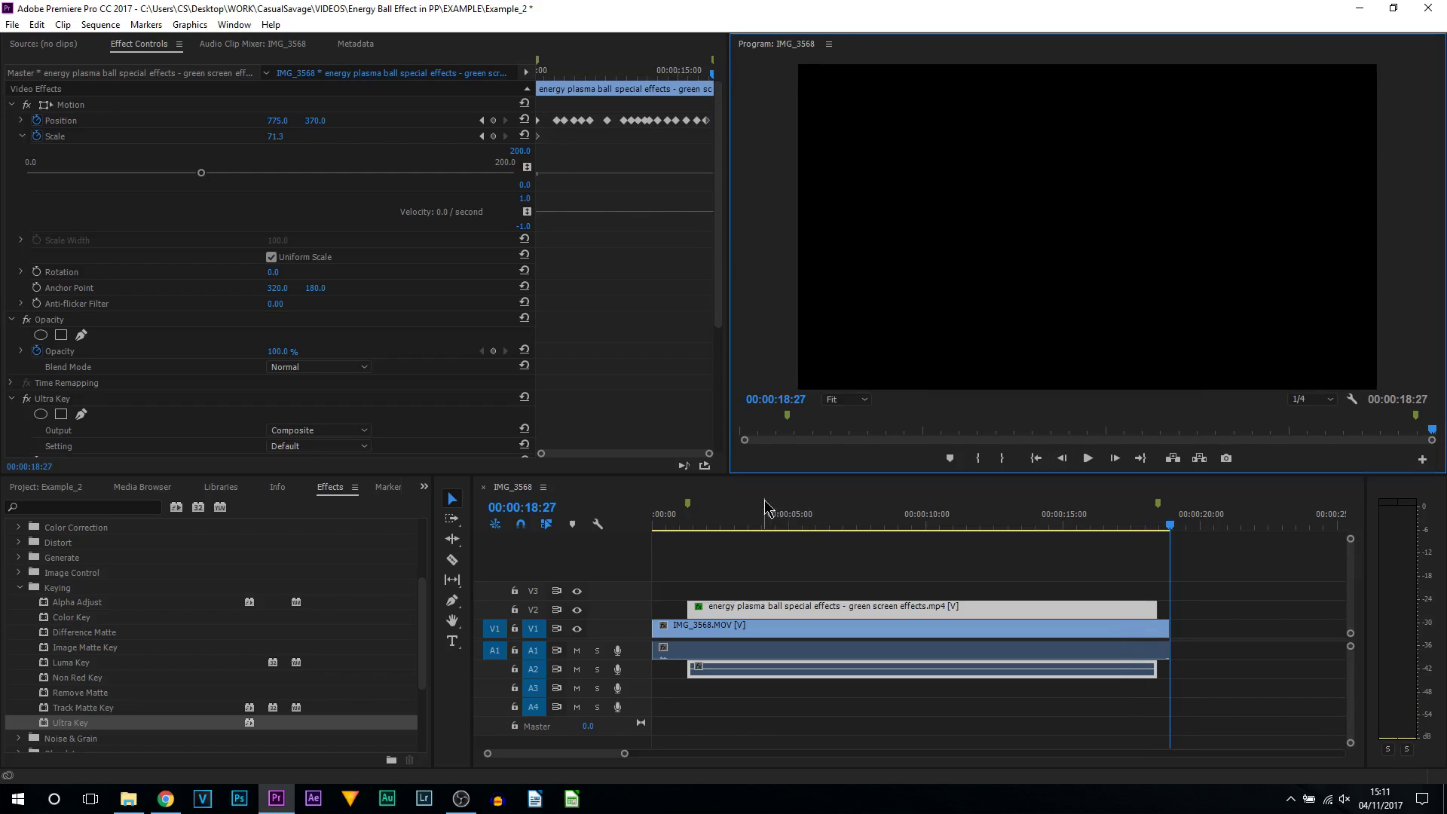
left_click(719, 517)
left_click(556, 88)
key("Right")
key("Right")
key("Right")
key("Right")
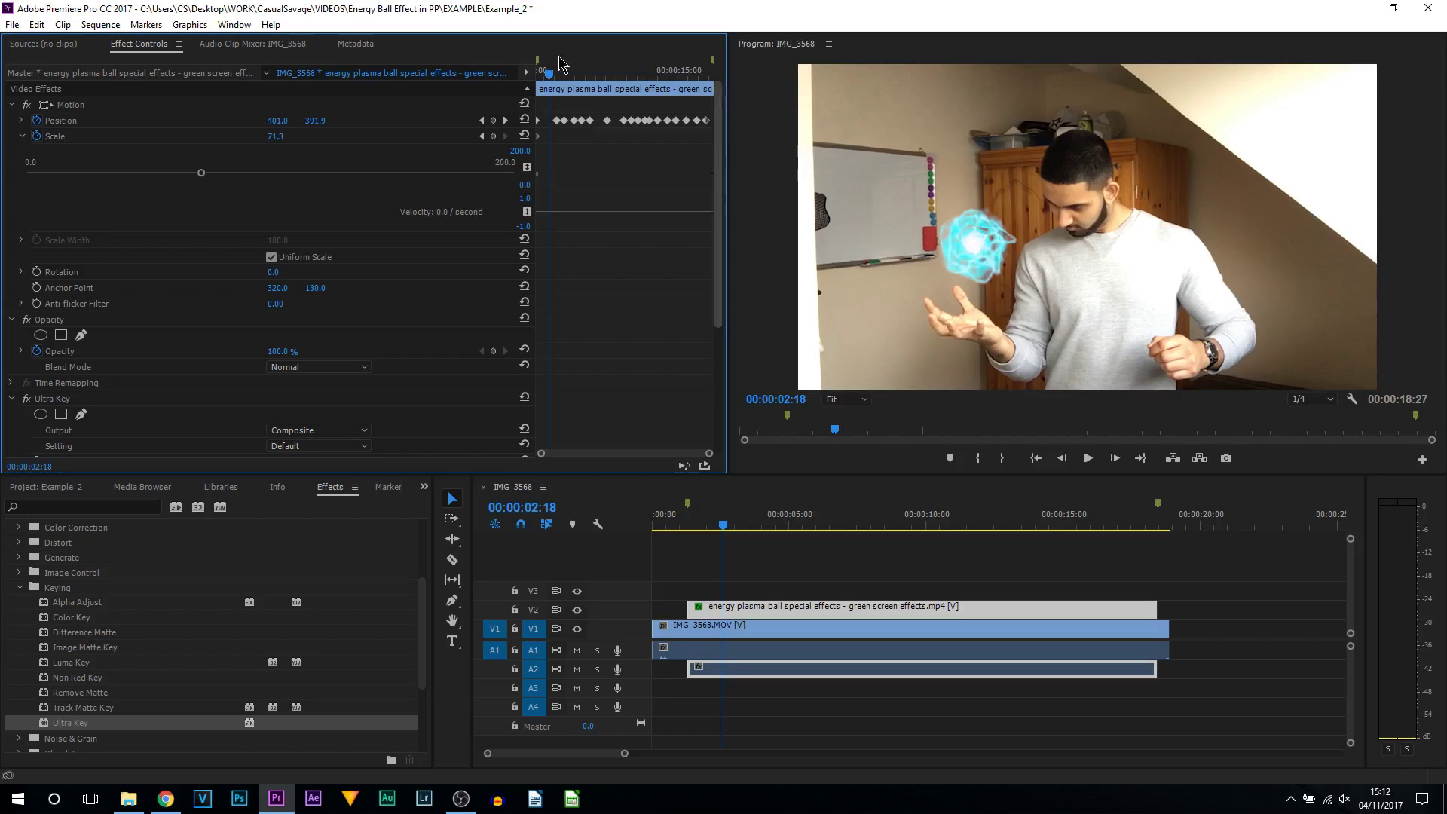
left_click_drag(550, 73, 578, 75)
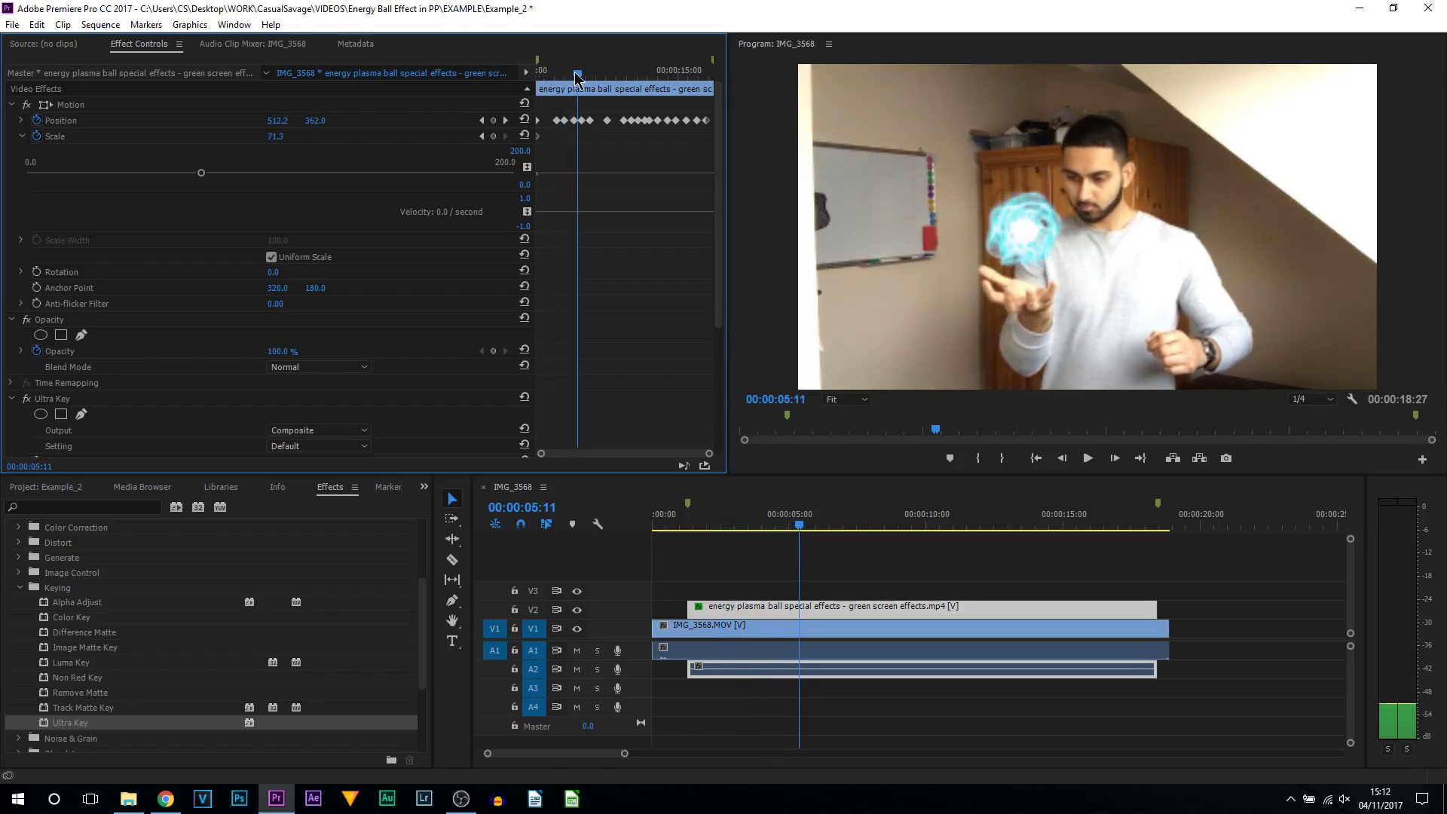